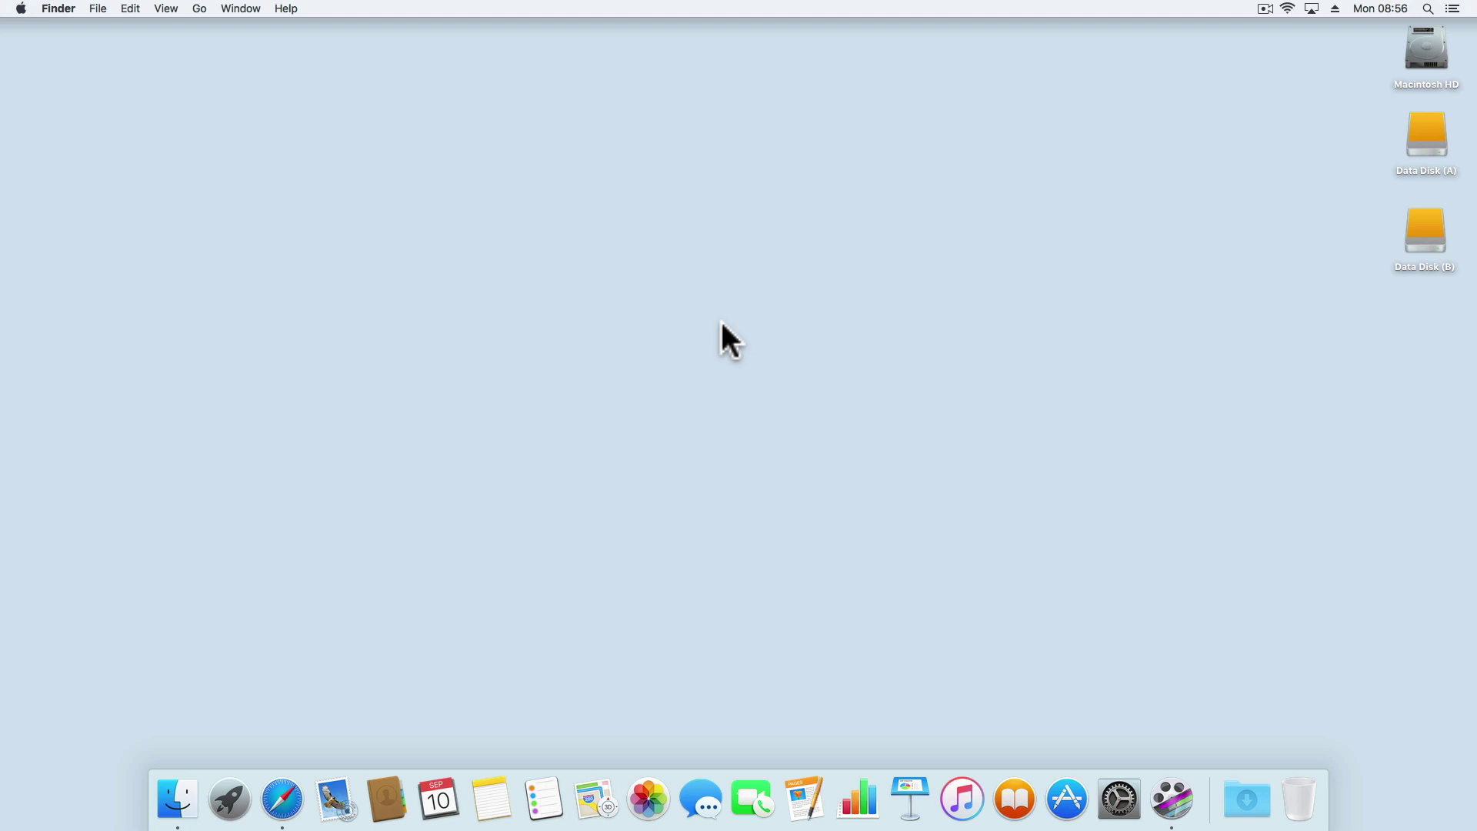
# - Open find.synology.com in Safari and connect to the DS413 server
pyautogui.click(287, 797)
pyautogui.write('find')
pyautogui.press('Return')
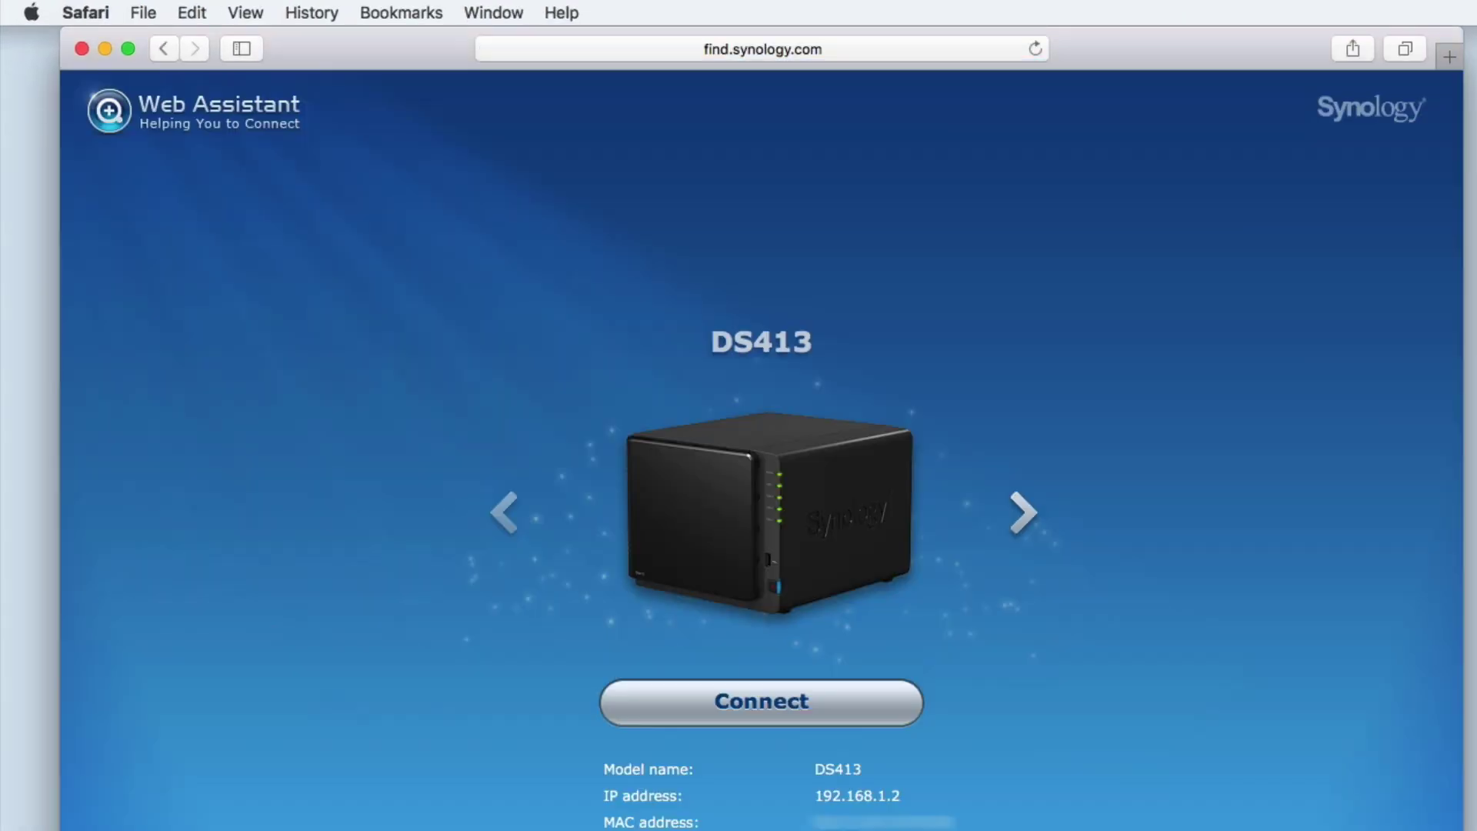
pyautogui.click(860, 731)
# - Sign in with the administrator account and its password, then show all DSM apps in the Main Menu
pyautogui.write('administrator')
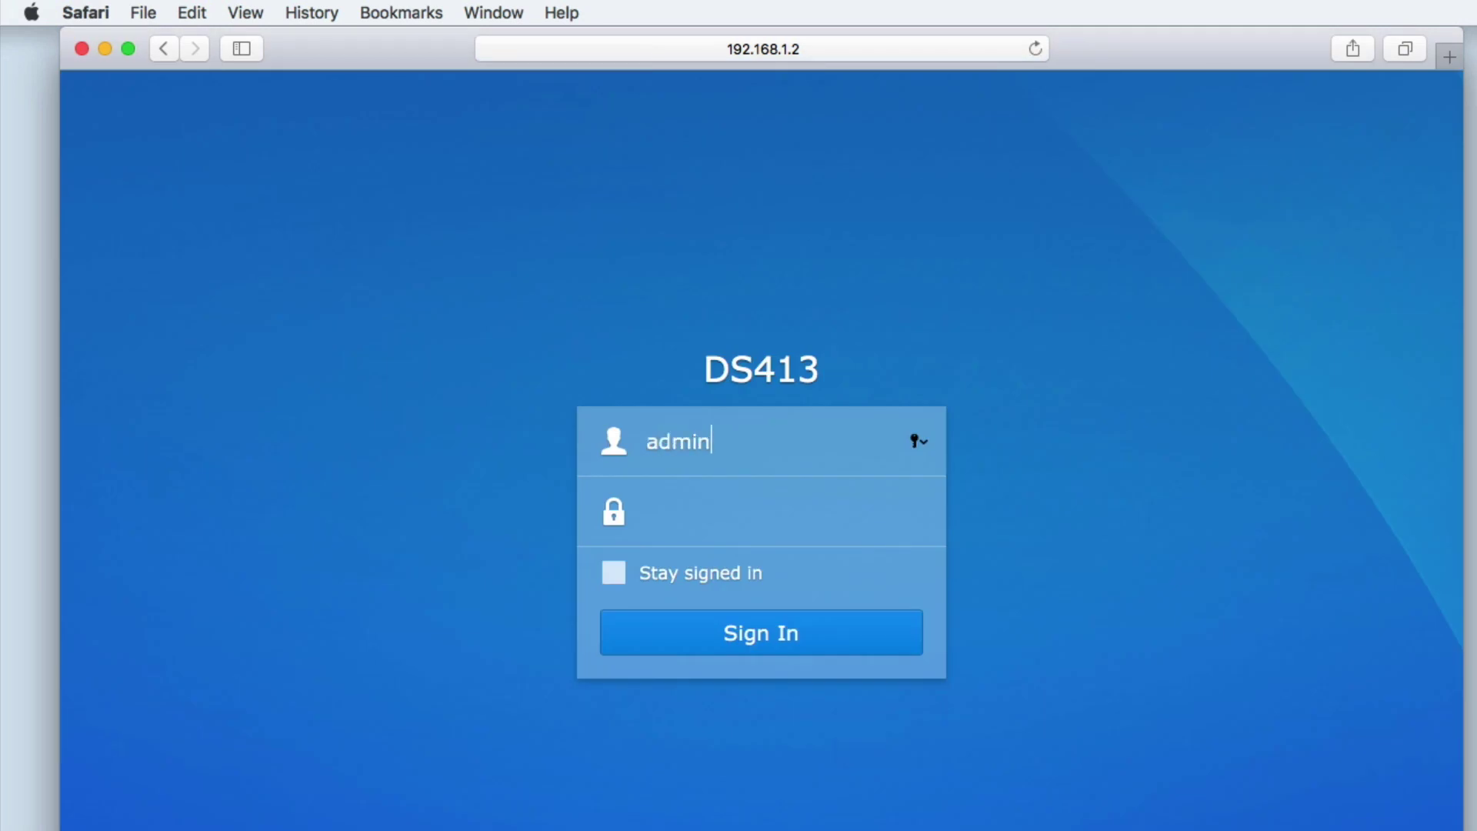
pyautogui.press('Tab')
pyautogui.write('********')
pyautogui.press('Return')
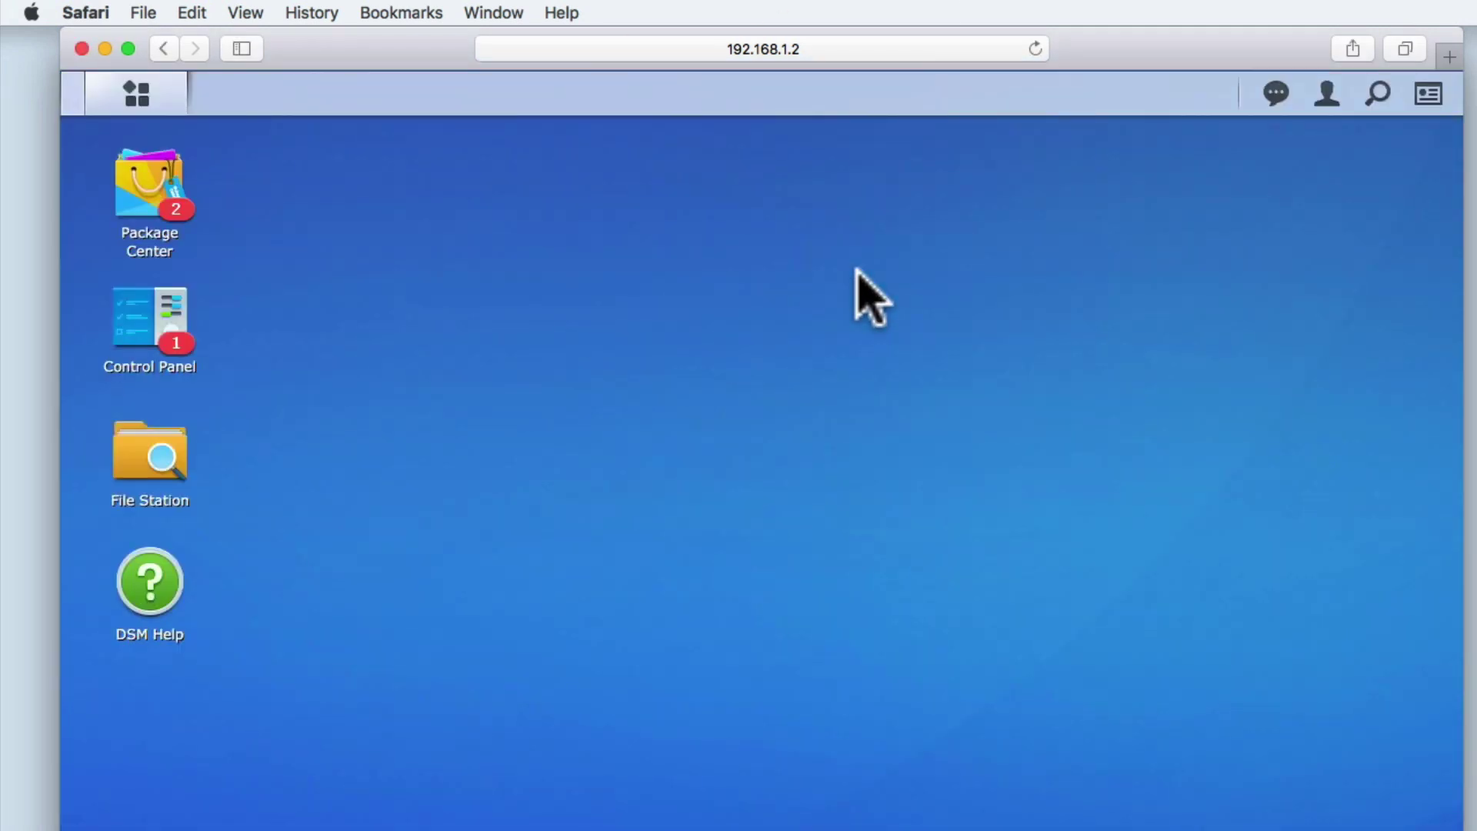
pyautogui.click(134, 96)
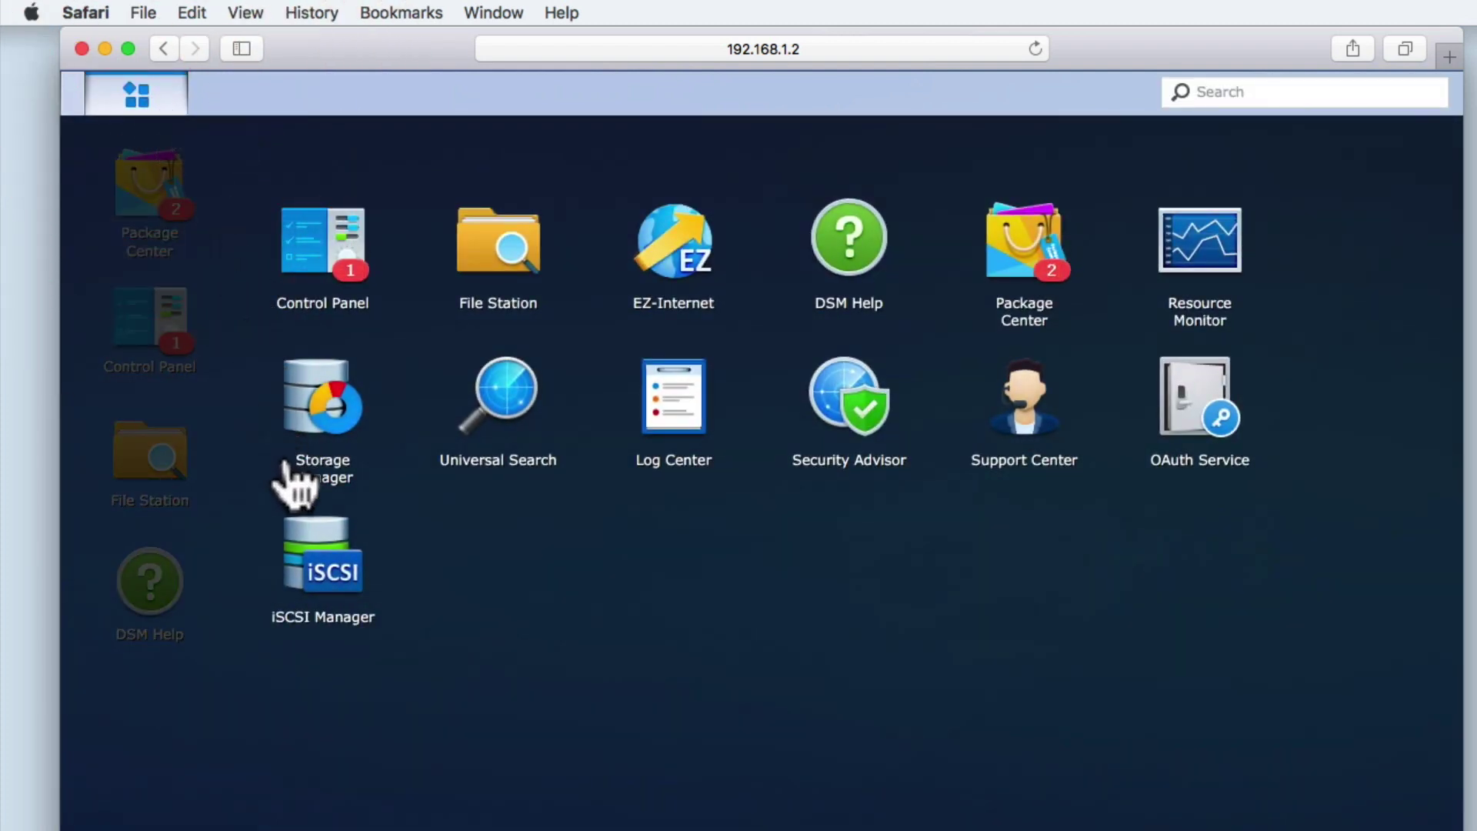
# - Launch Storage Manager and scroll through its overview showing Volume 1 (SHR, 1.8 TB)
pyautogui.click(333, 412)
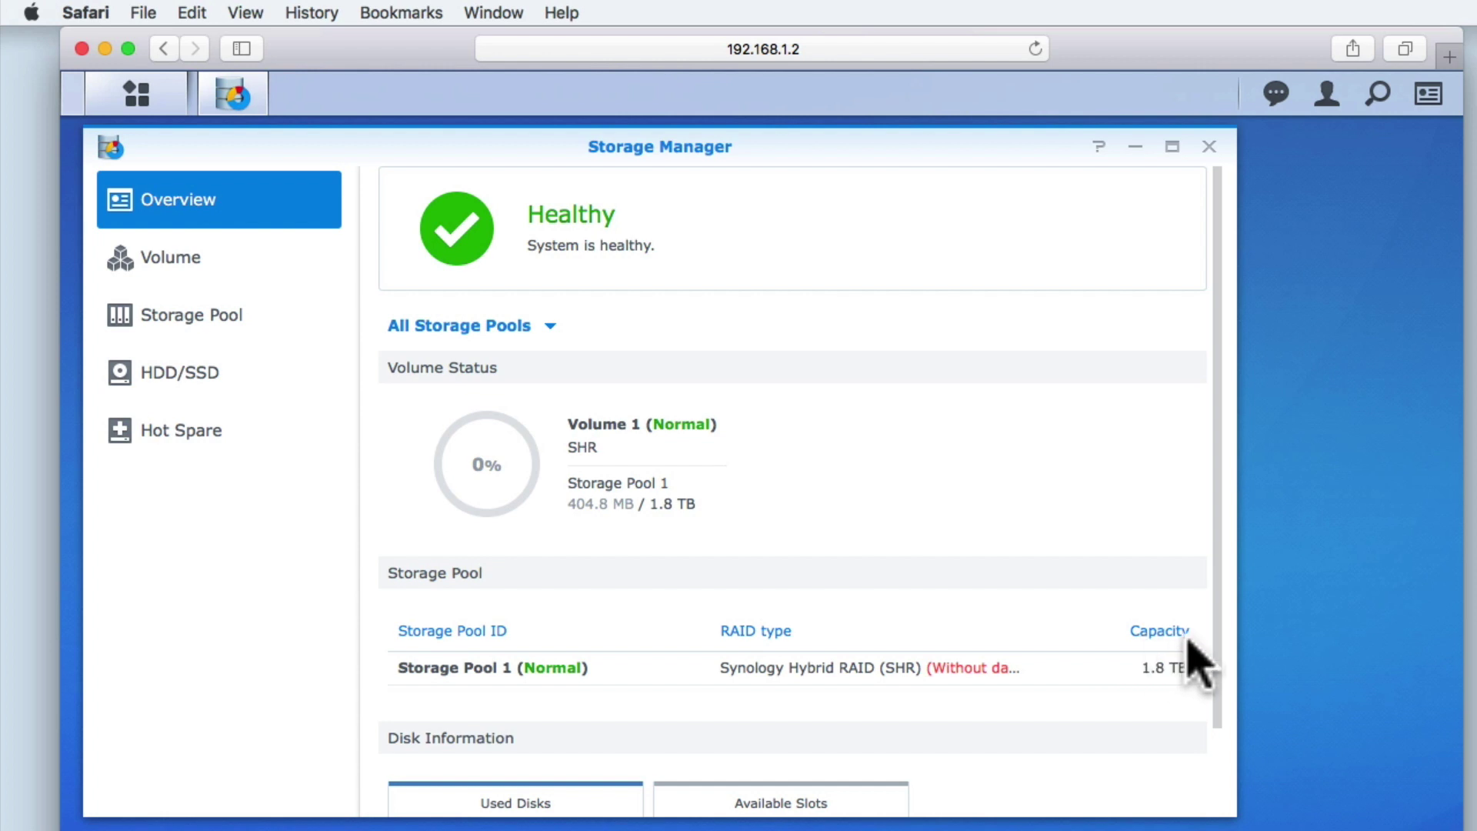
pyautogui.scroll(-3, 1198, 663)
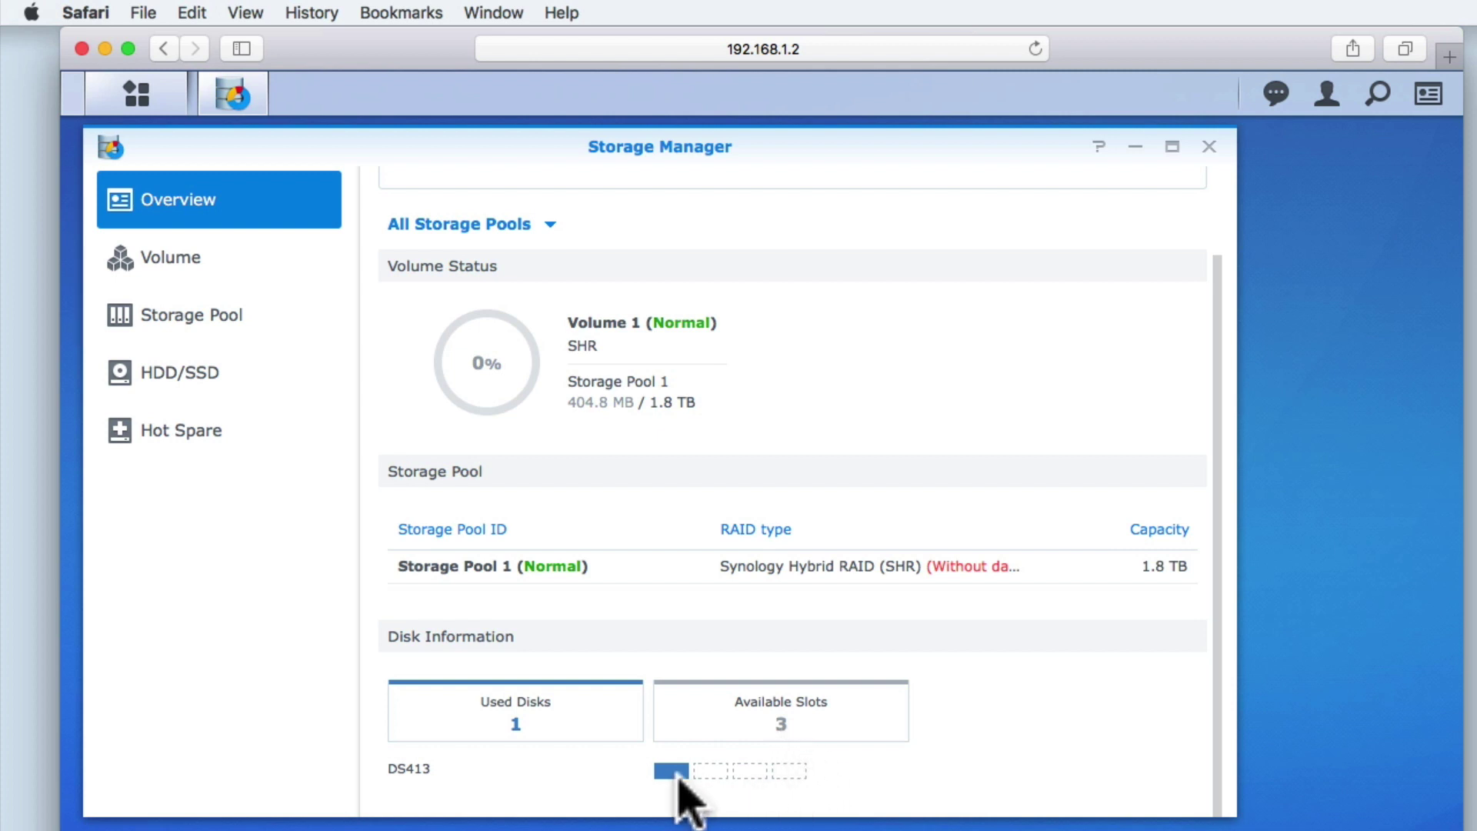
# - Check the Disk 1 slot indicator in Disk Information: one disk used, three slots free
pyautogui.moveTo(675, 778)
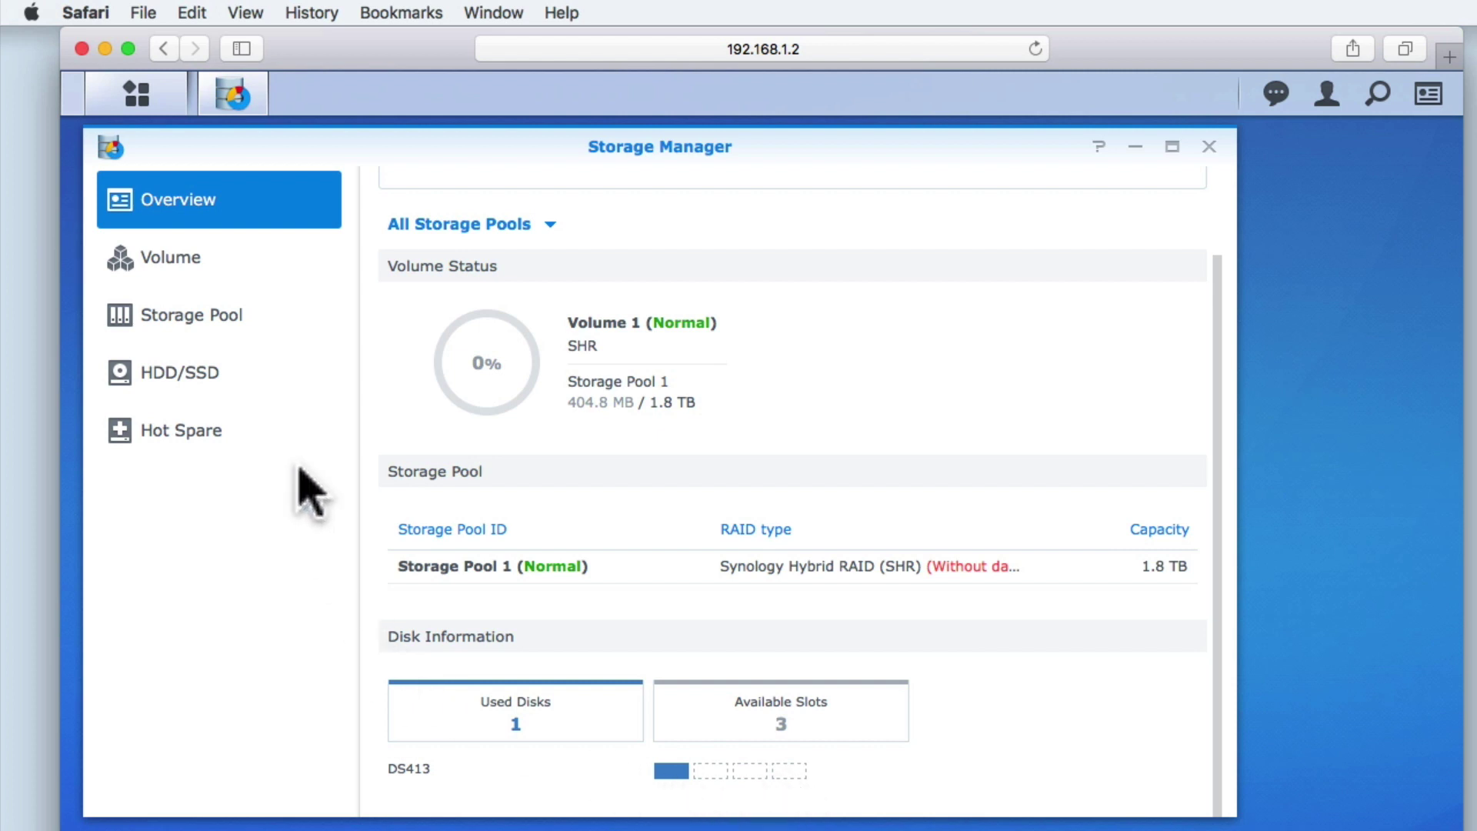
# - Review Volume 1's details on the Volume page (404.79 MB of 1.79 TB used), then collapse them
pyautogui.click(181, 265)
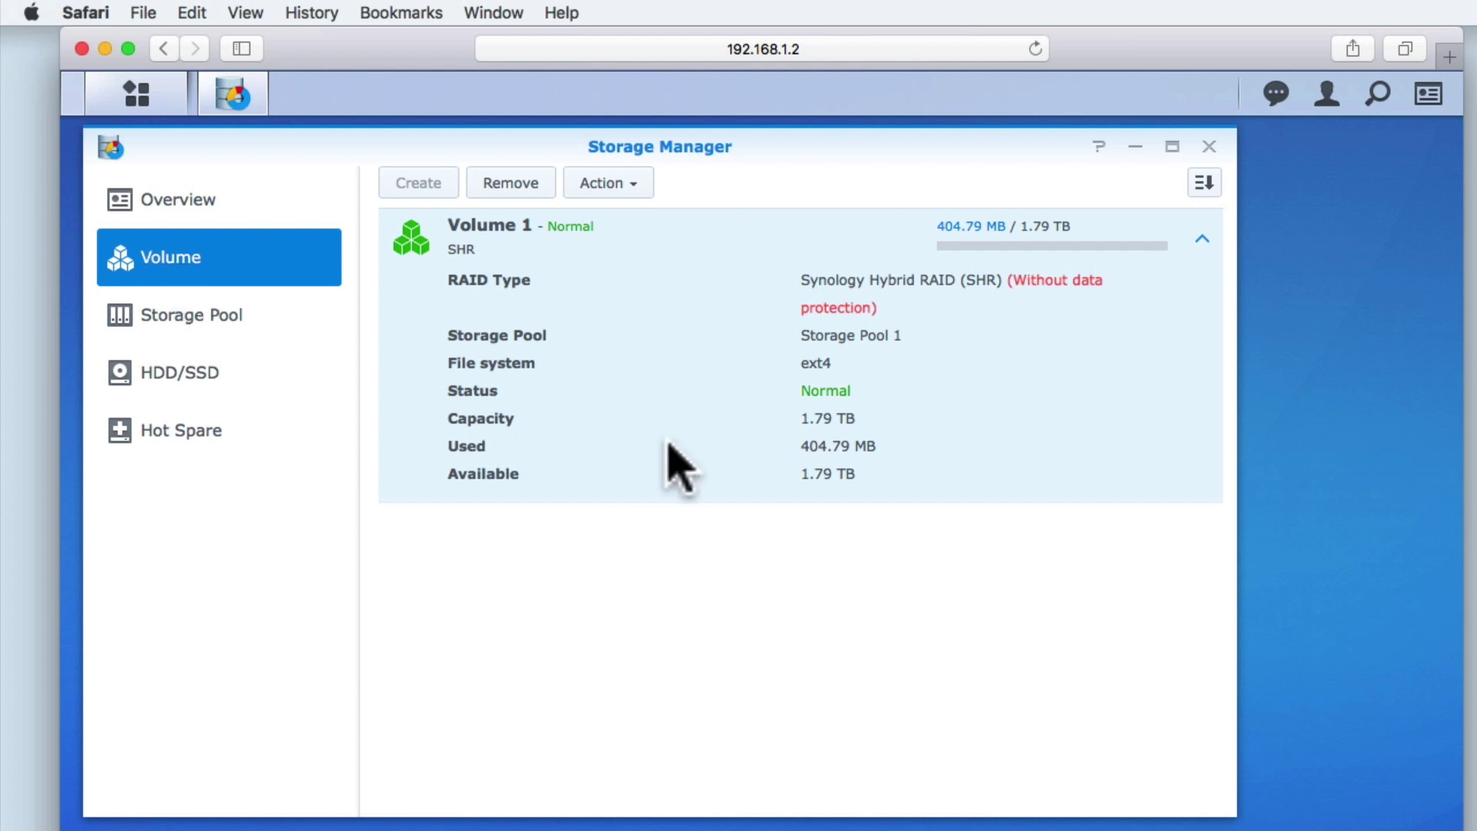
pyautogui.click(1203, 240)
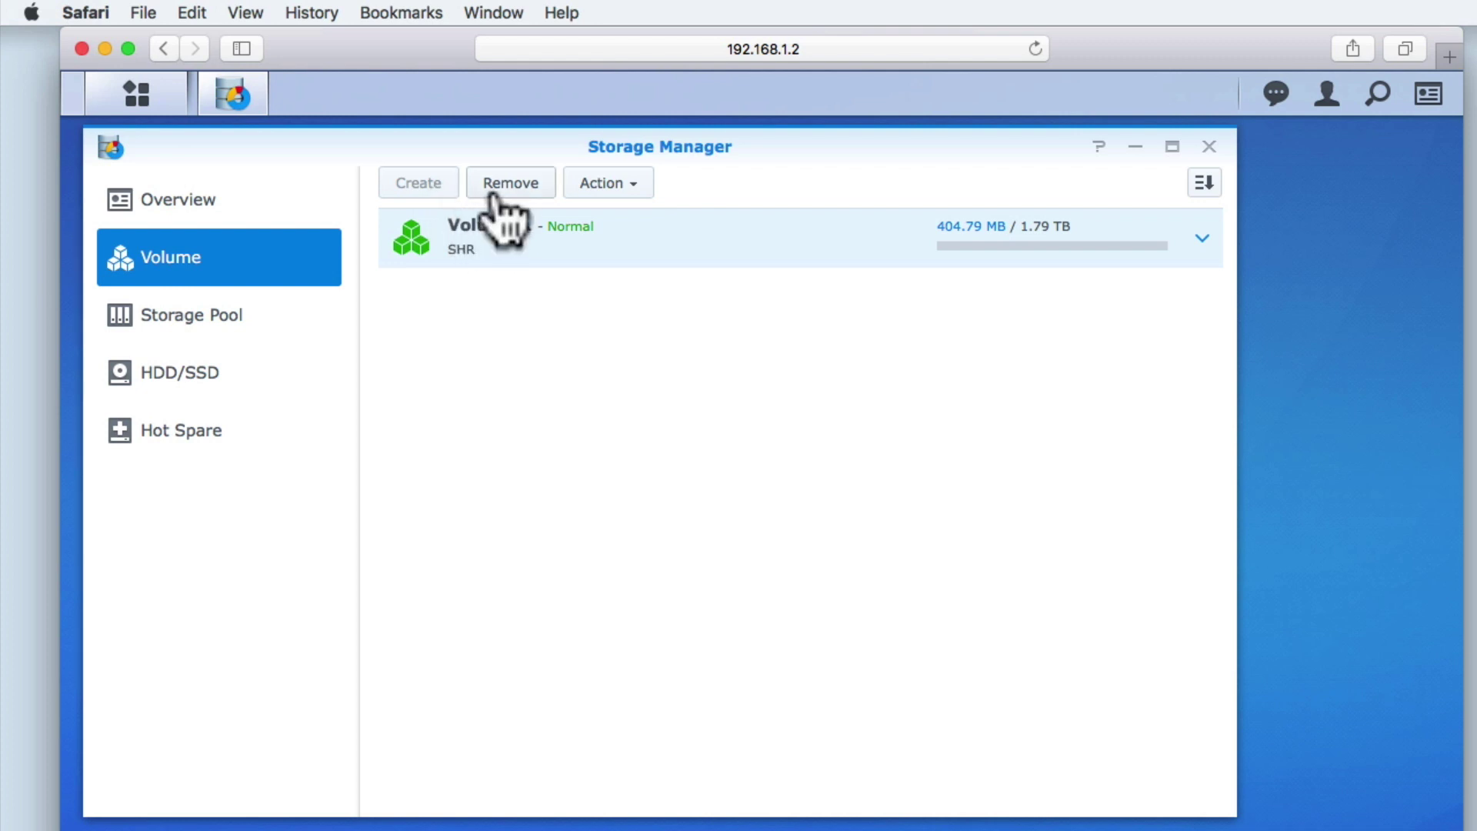
pyautogui.click(537, 191)
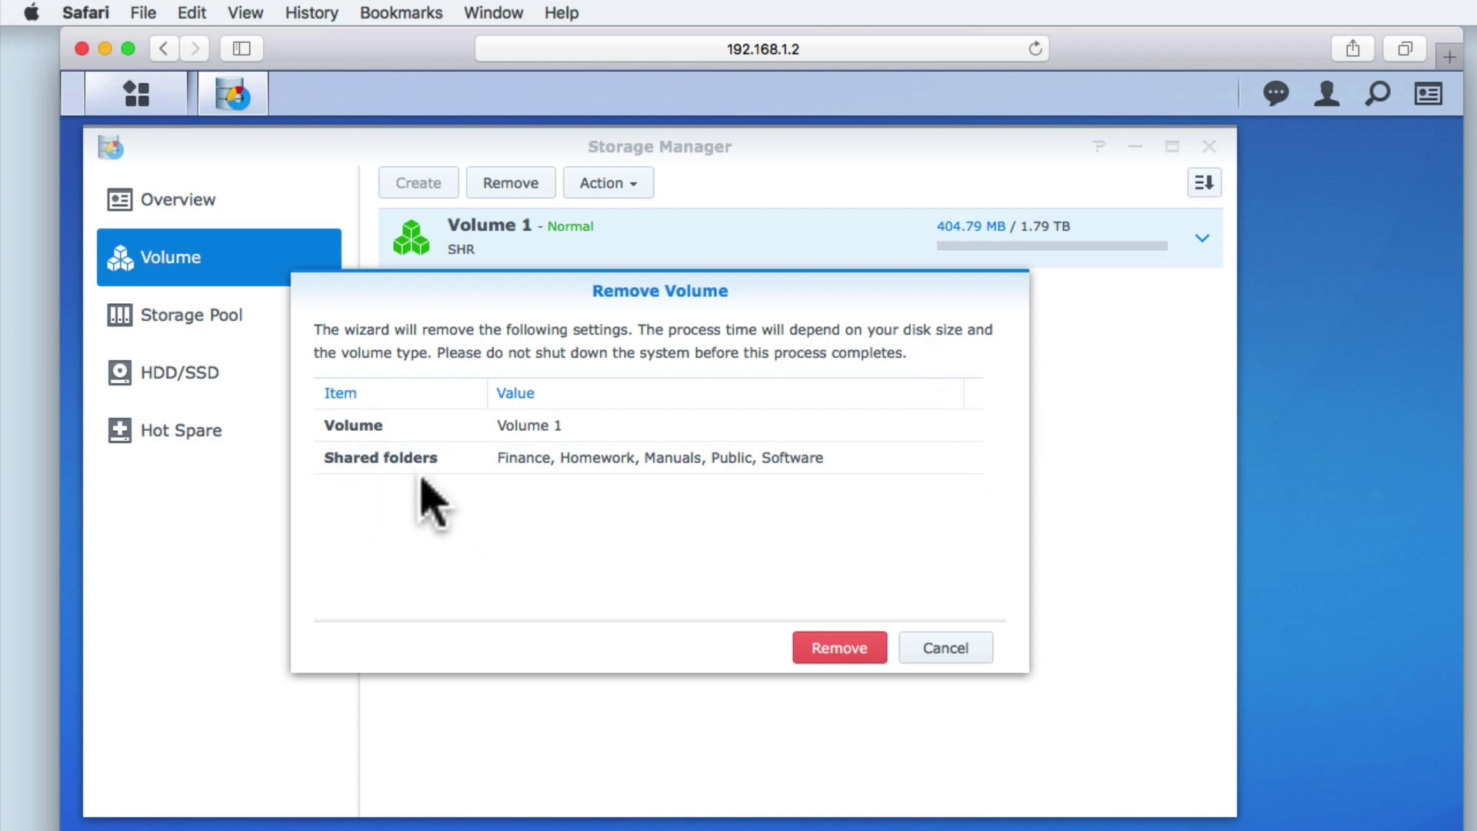
pyautogui.click(950, 653)
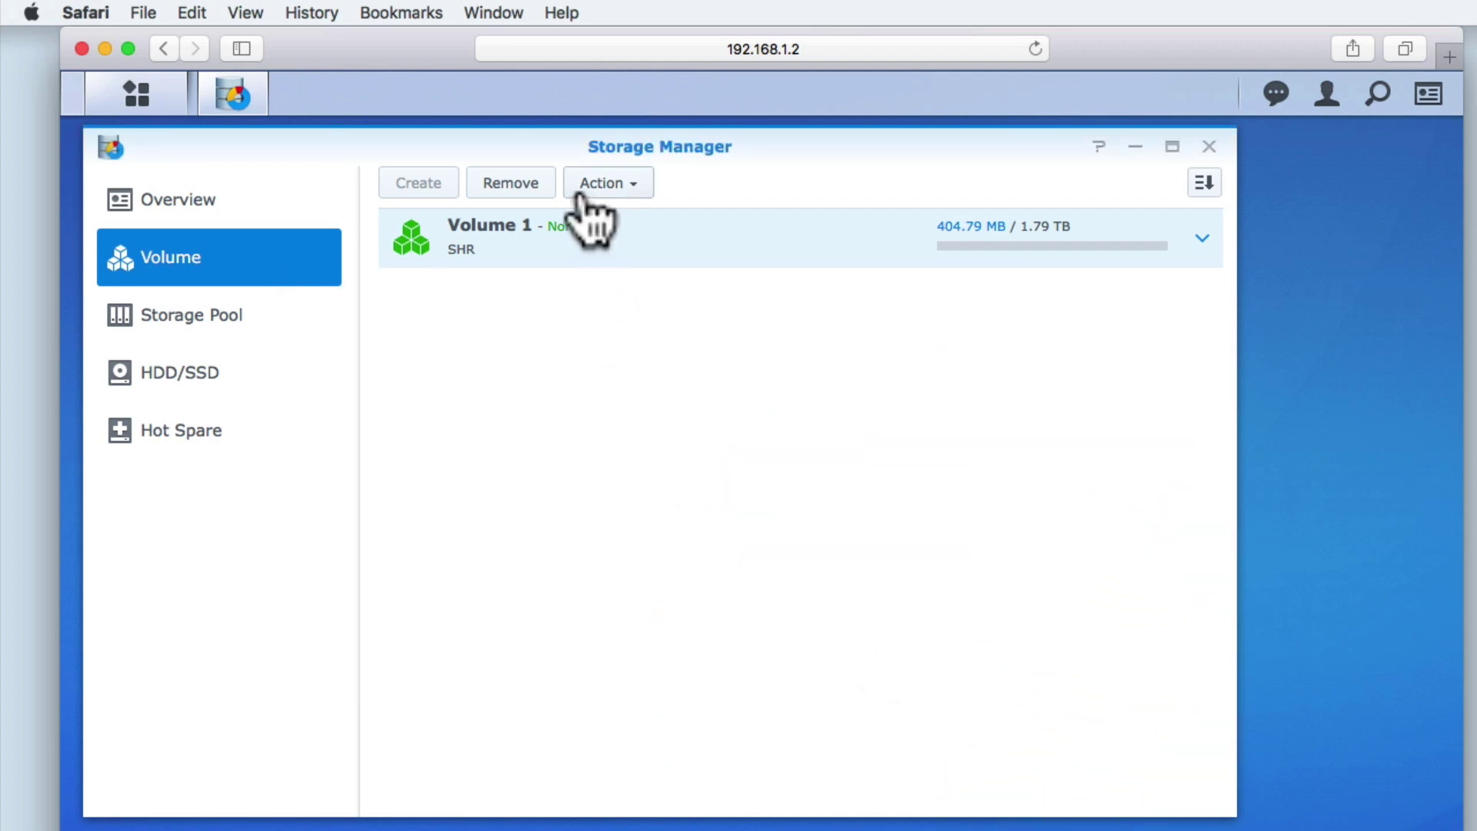
# - Open Volume 1's Configure dialog from Action and view its SSD TRIM settings
pyautogui.click(635, 191)
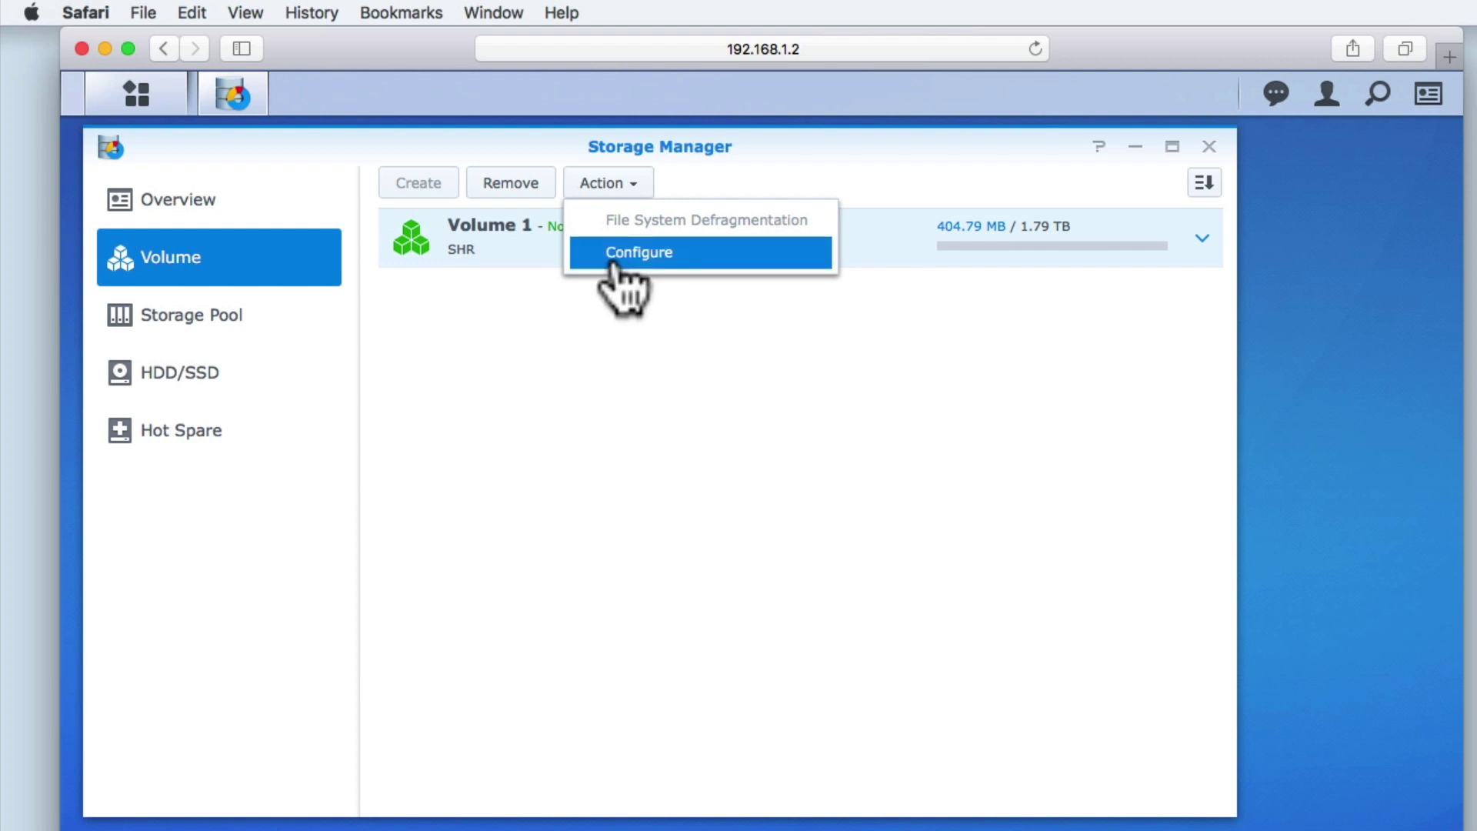
pyautogui.click(653, 264)
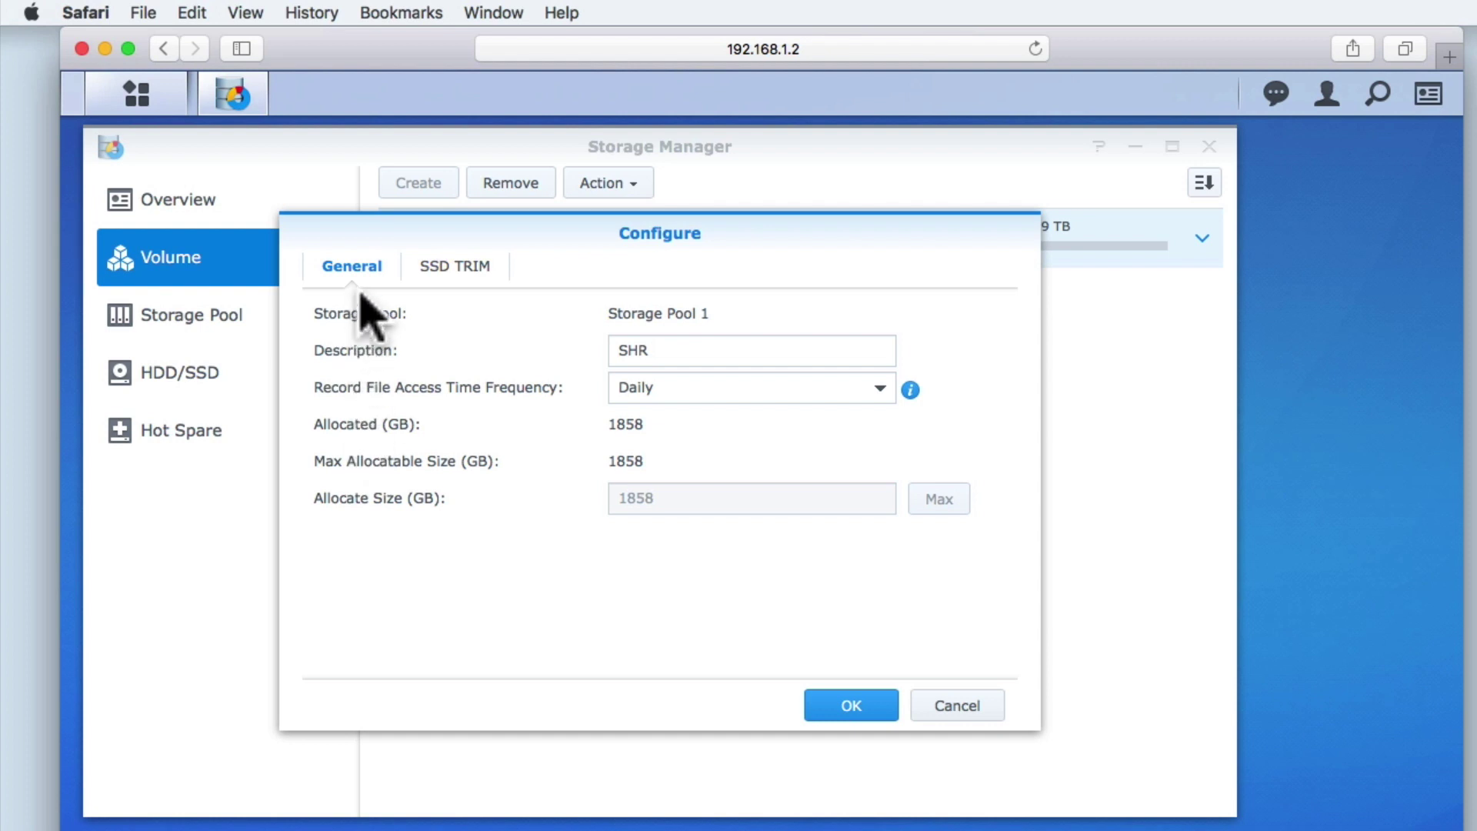
pyautogui.click(471, 286)
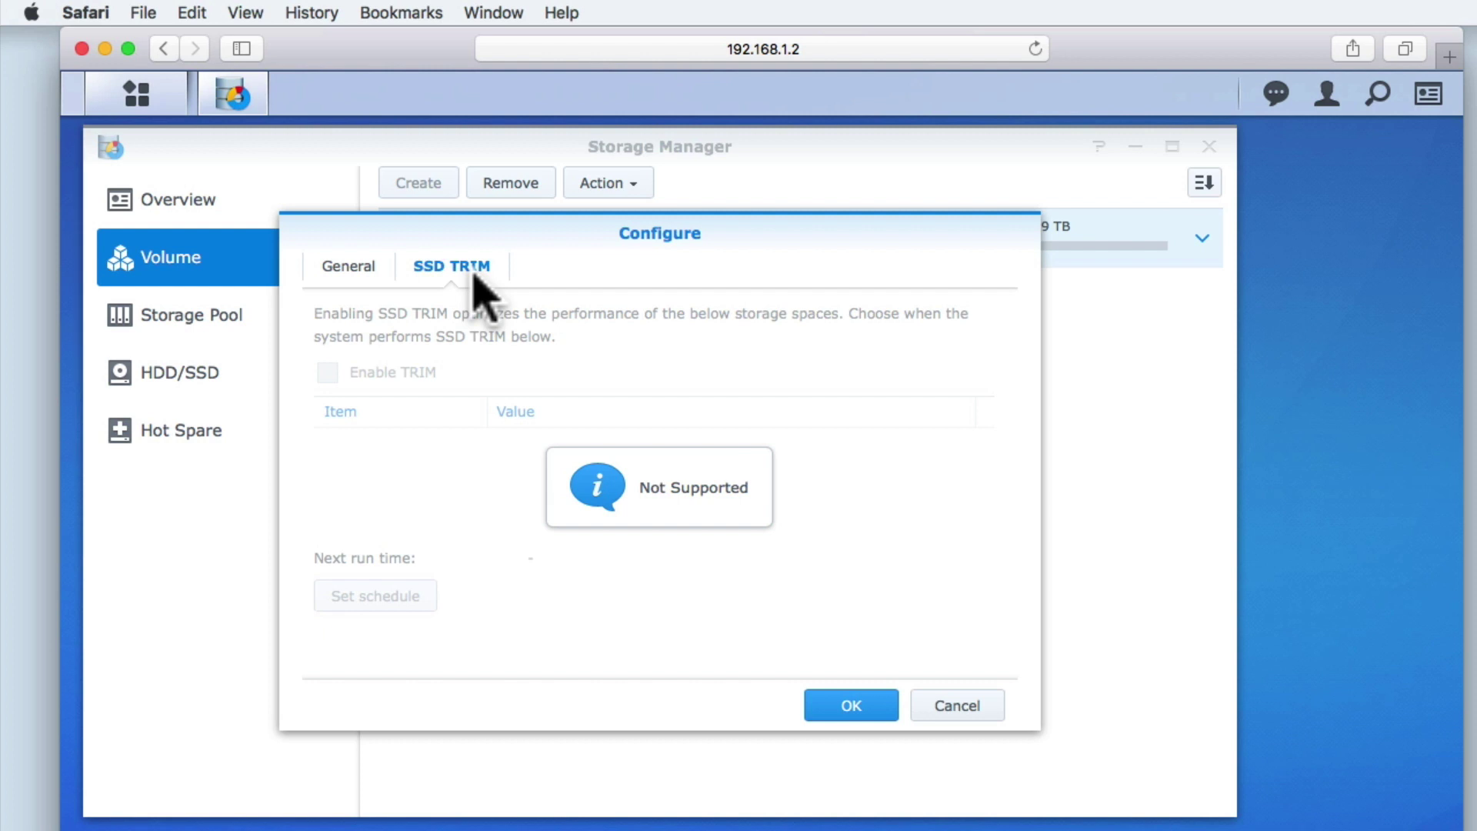
# - Return to Volume 1's General settings in the Configure dialog
pyautogui.click(352, 275)
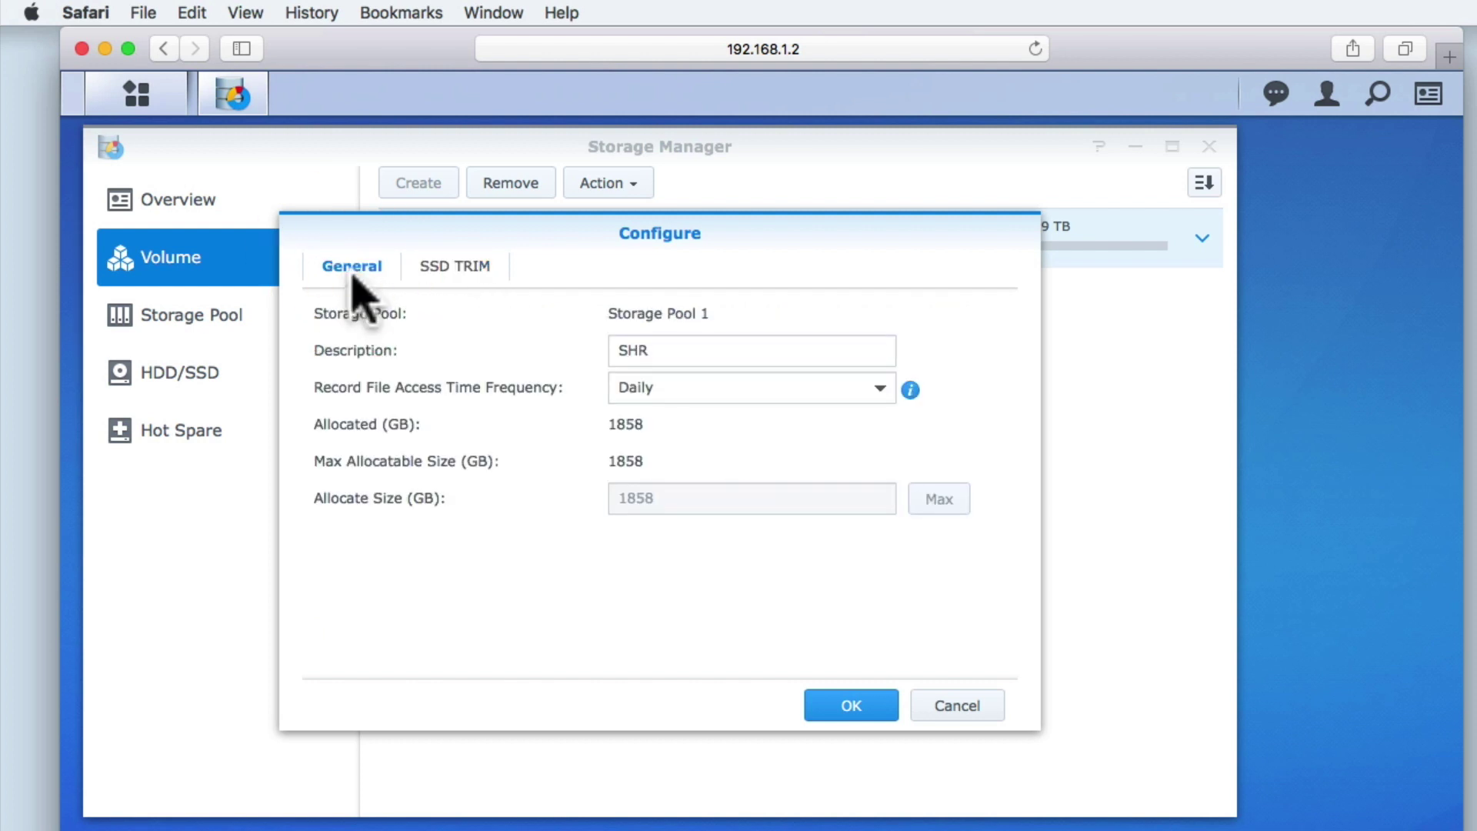
# - Change Volume 1's description from SHR to 'System Volume', save it, and view the Storage Pool page
pyautogui.click(666, 352)
pyautogui.press('BackSpace')
pyautogui.press('BackSpace')
pyautogui.press('BackSpace')
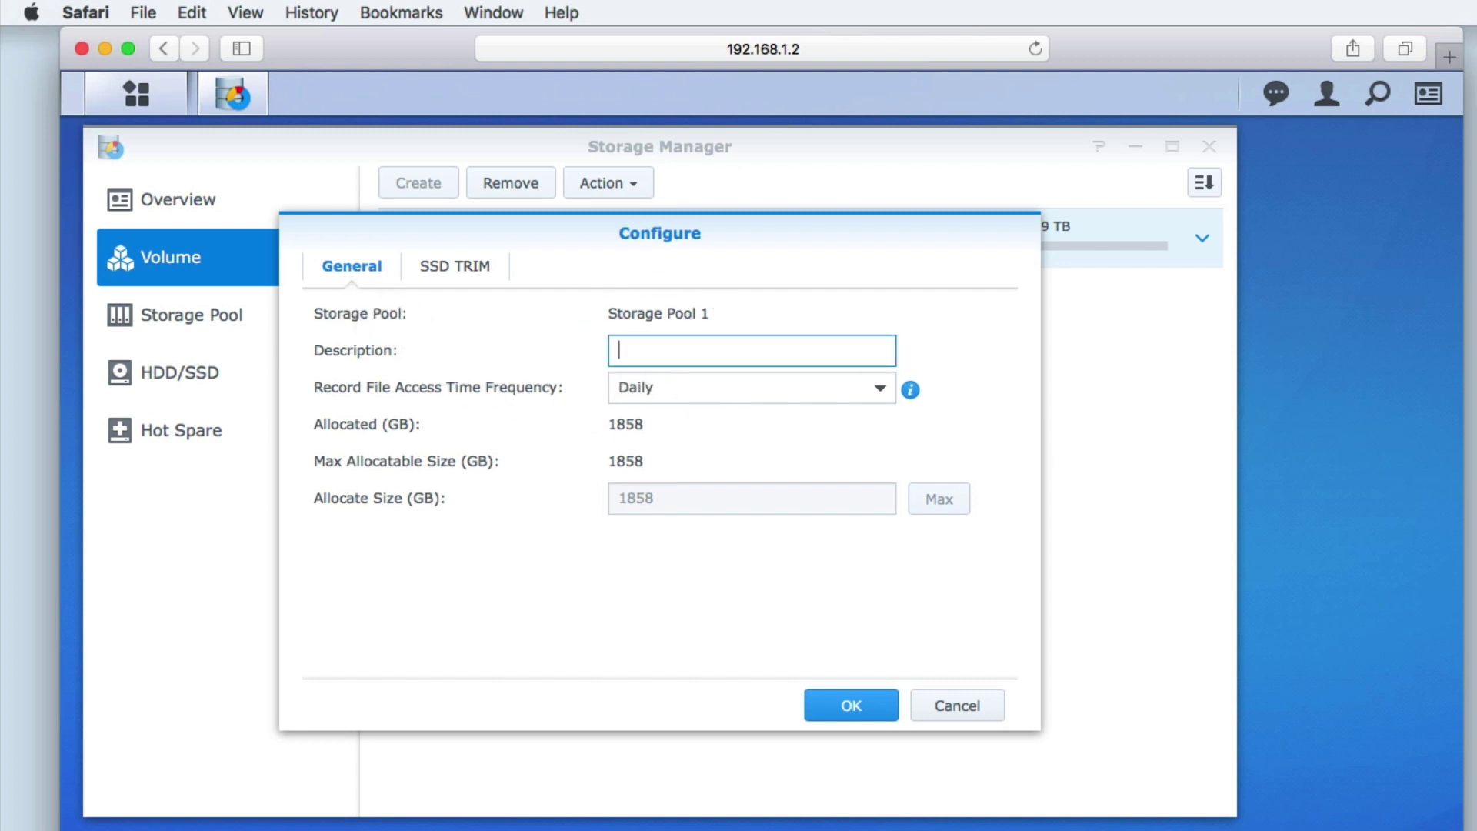
pyautogui.write('System Volume')
pyautogui.click(861, 703)
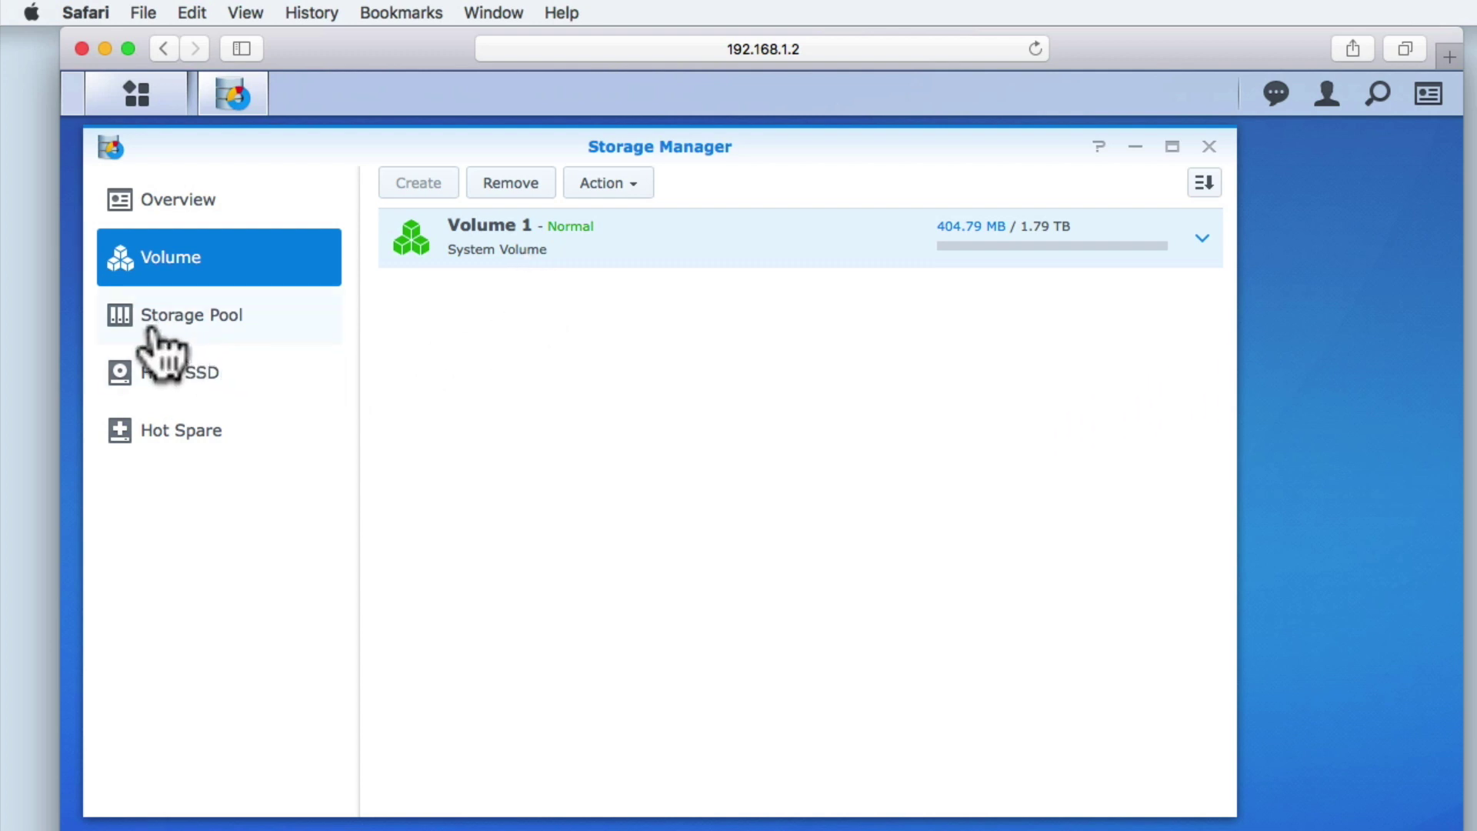
pyautogui.click(225, 328)
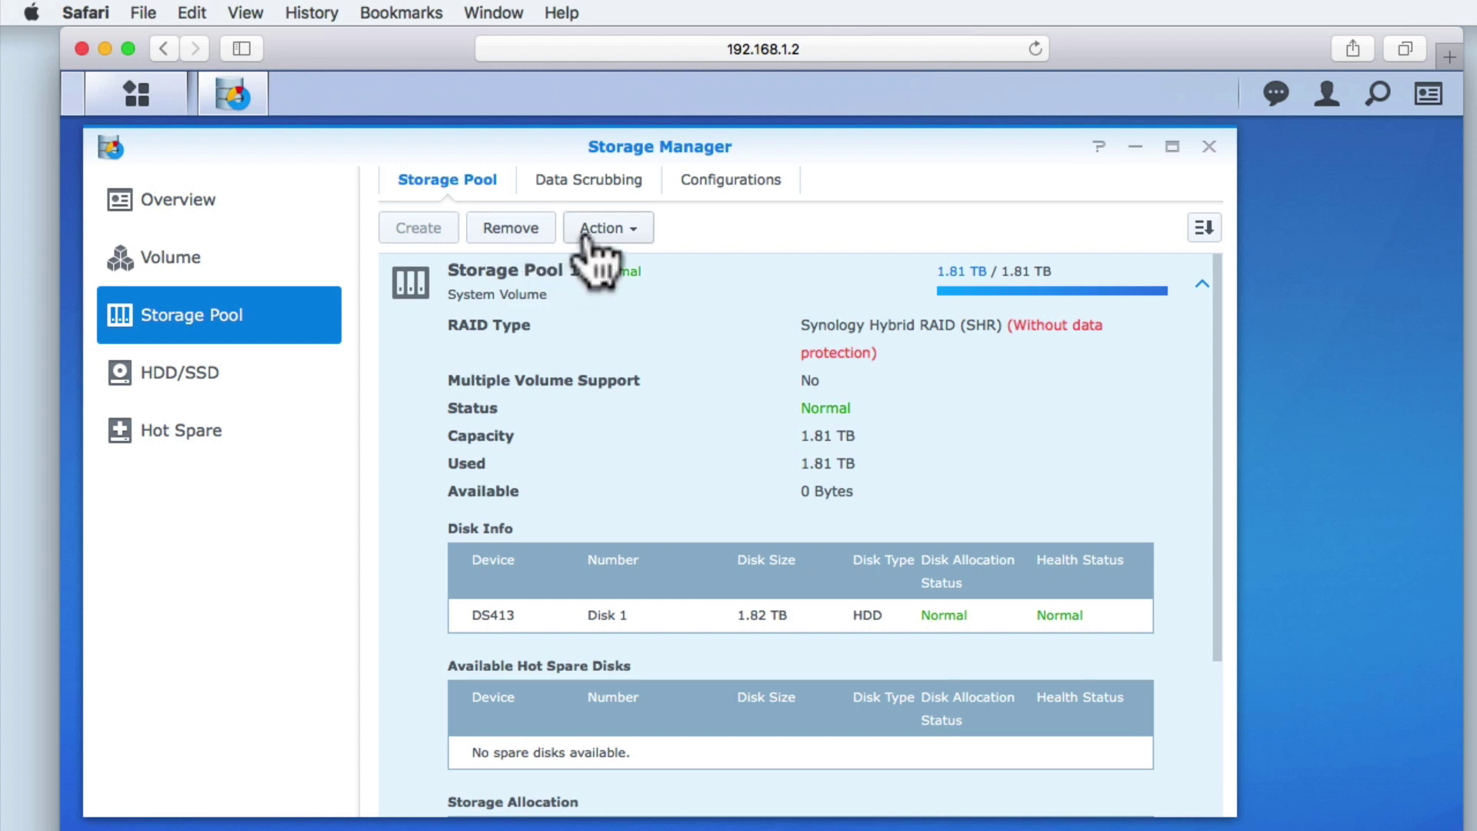
# - Open the Action menu for Storage Pool 1
pyautogui.click(627, 240)
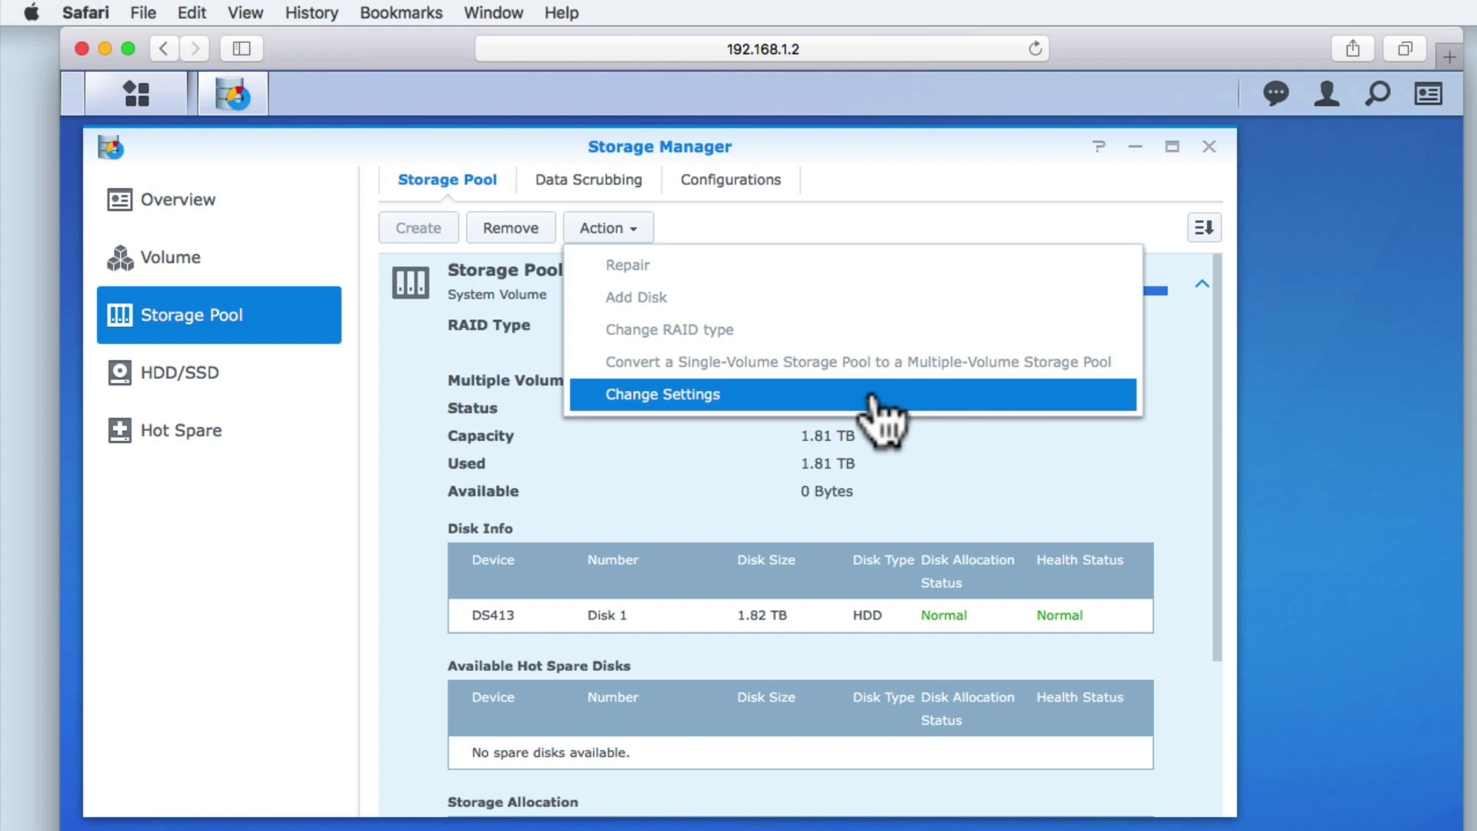
pyautogui.click(671, 395)
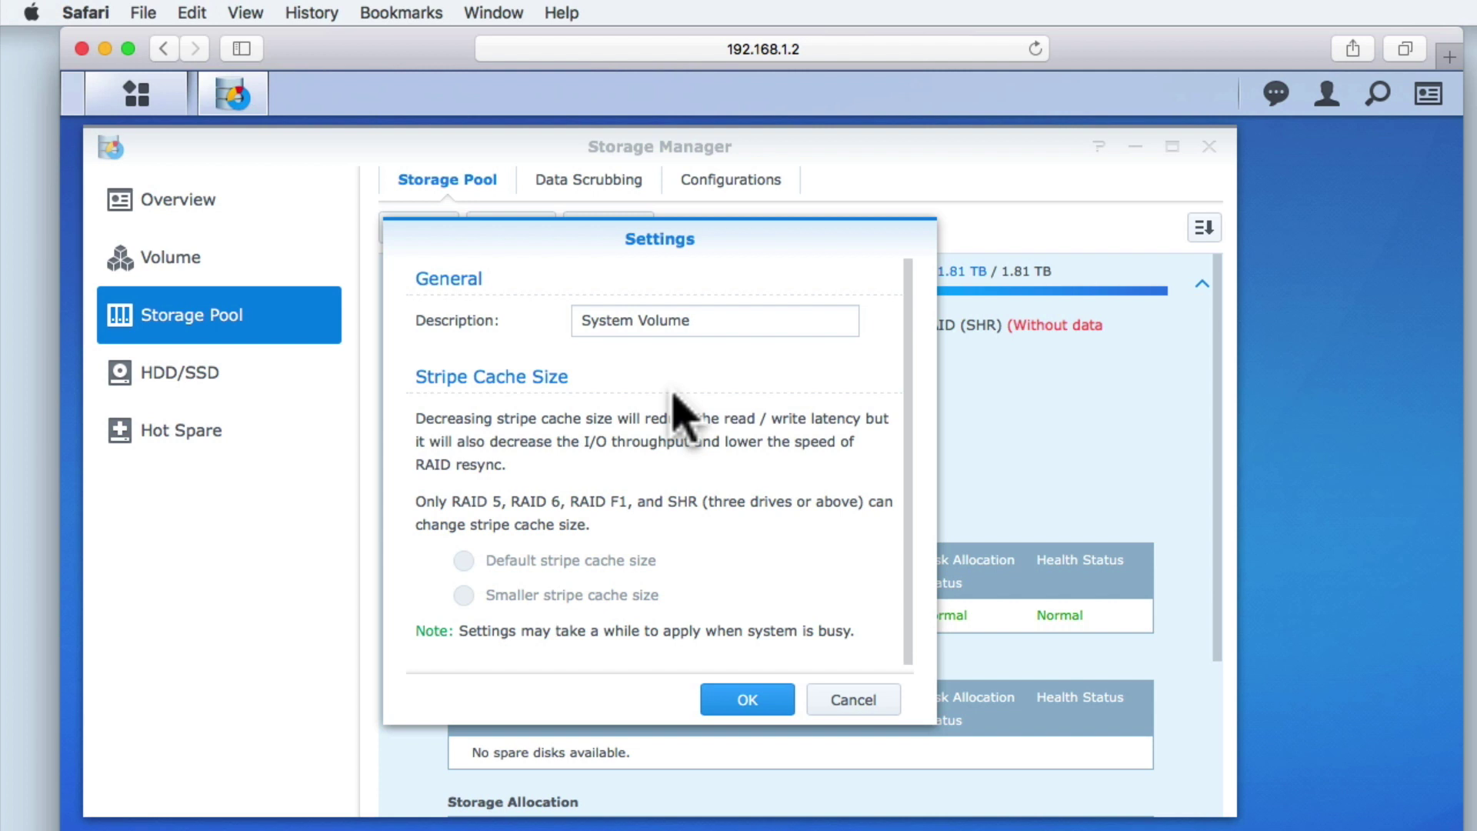
pyautogui.click(854, 699)
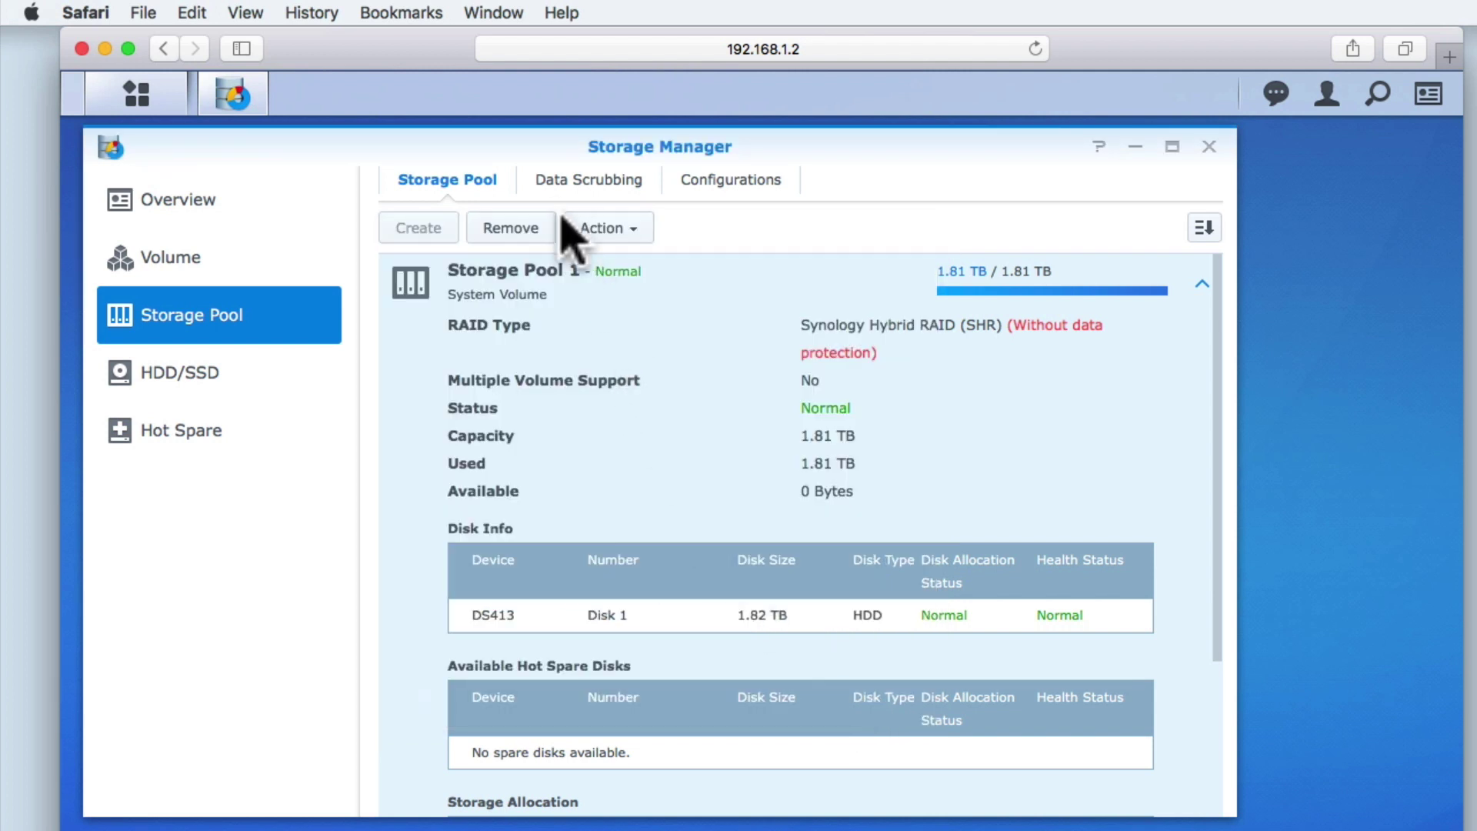
pyautogui.click(615, 184)
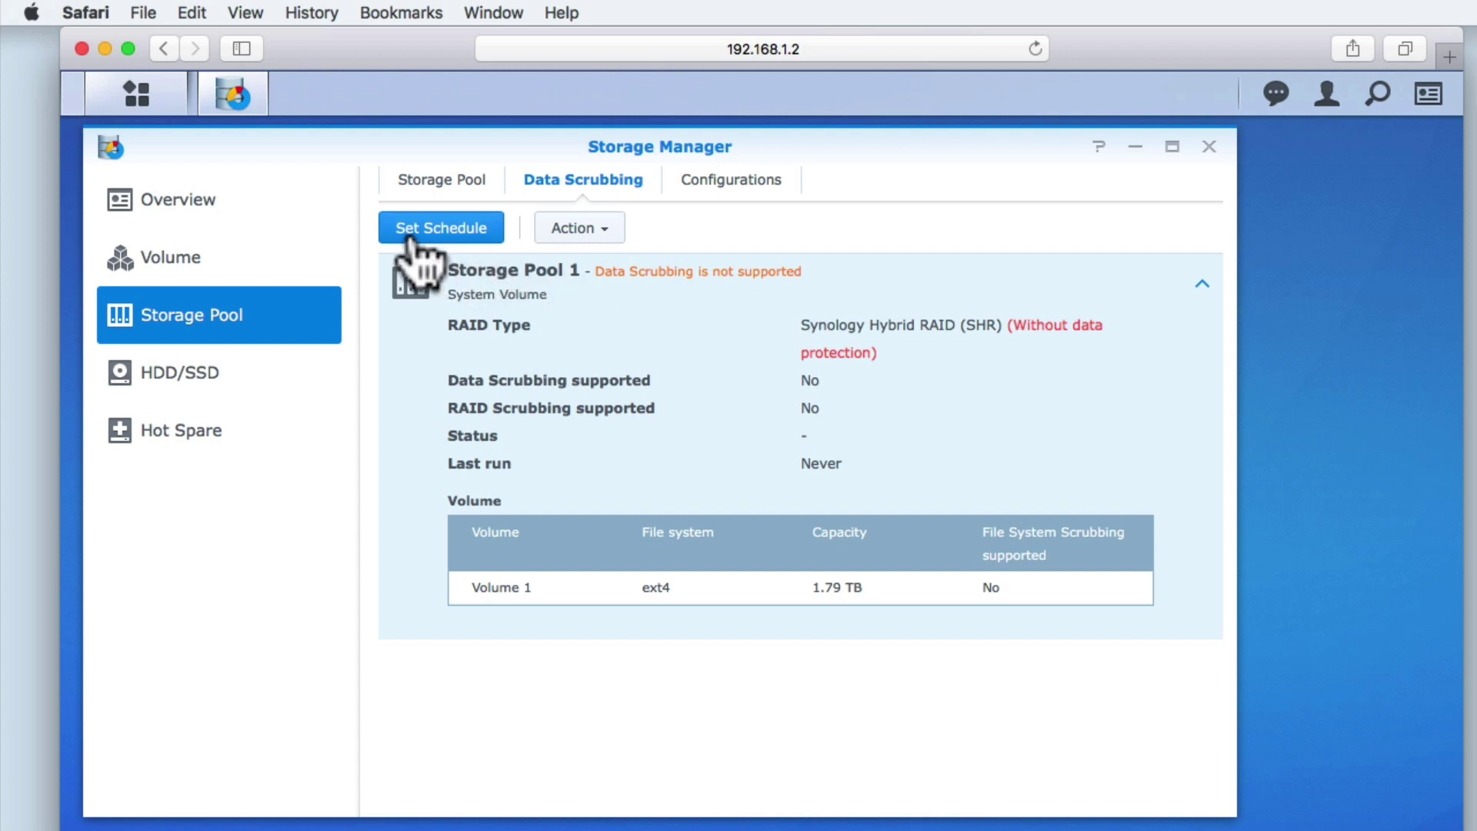
# - Preview and dismiss the data scrubbing schedule and Action menu, then view RAID resync speed settings
pyautogui.click(465, 232)
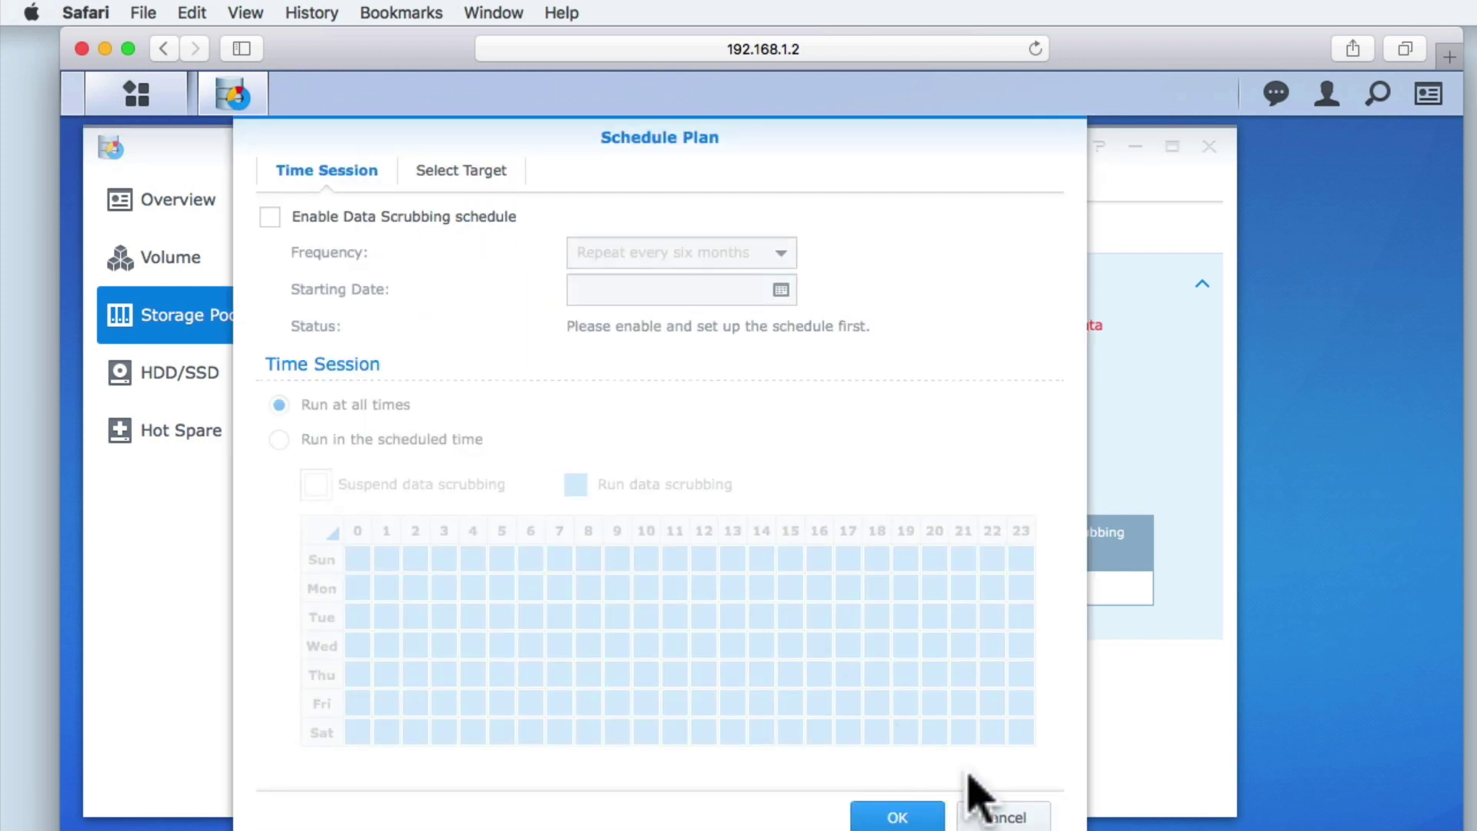
pyautogui.click(990, 814)
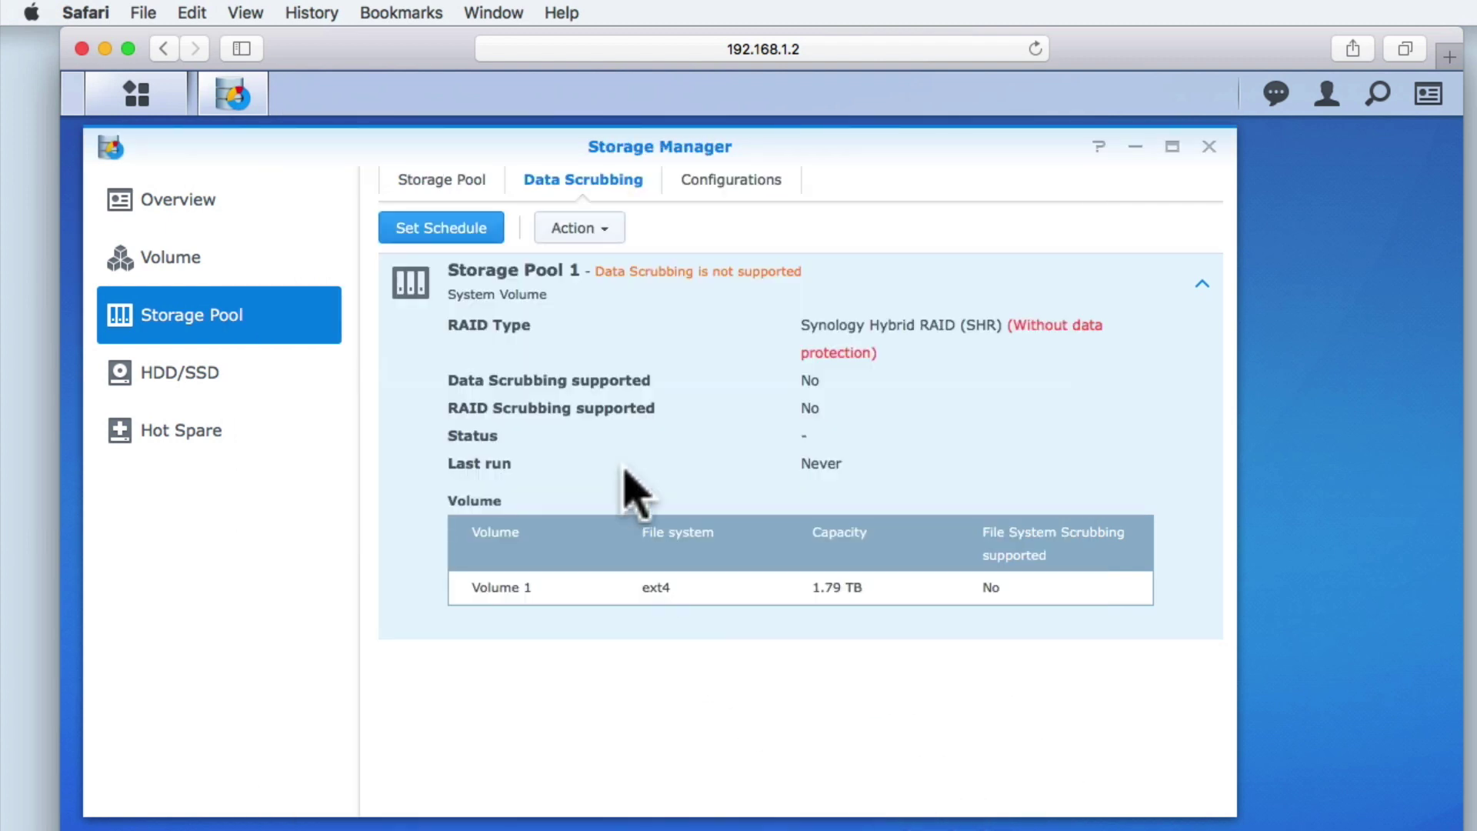
pyautogui.click(604, 231)
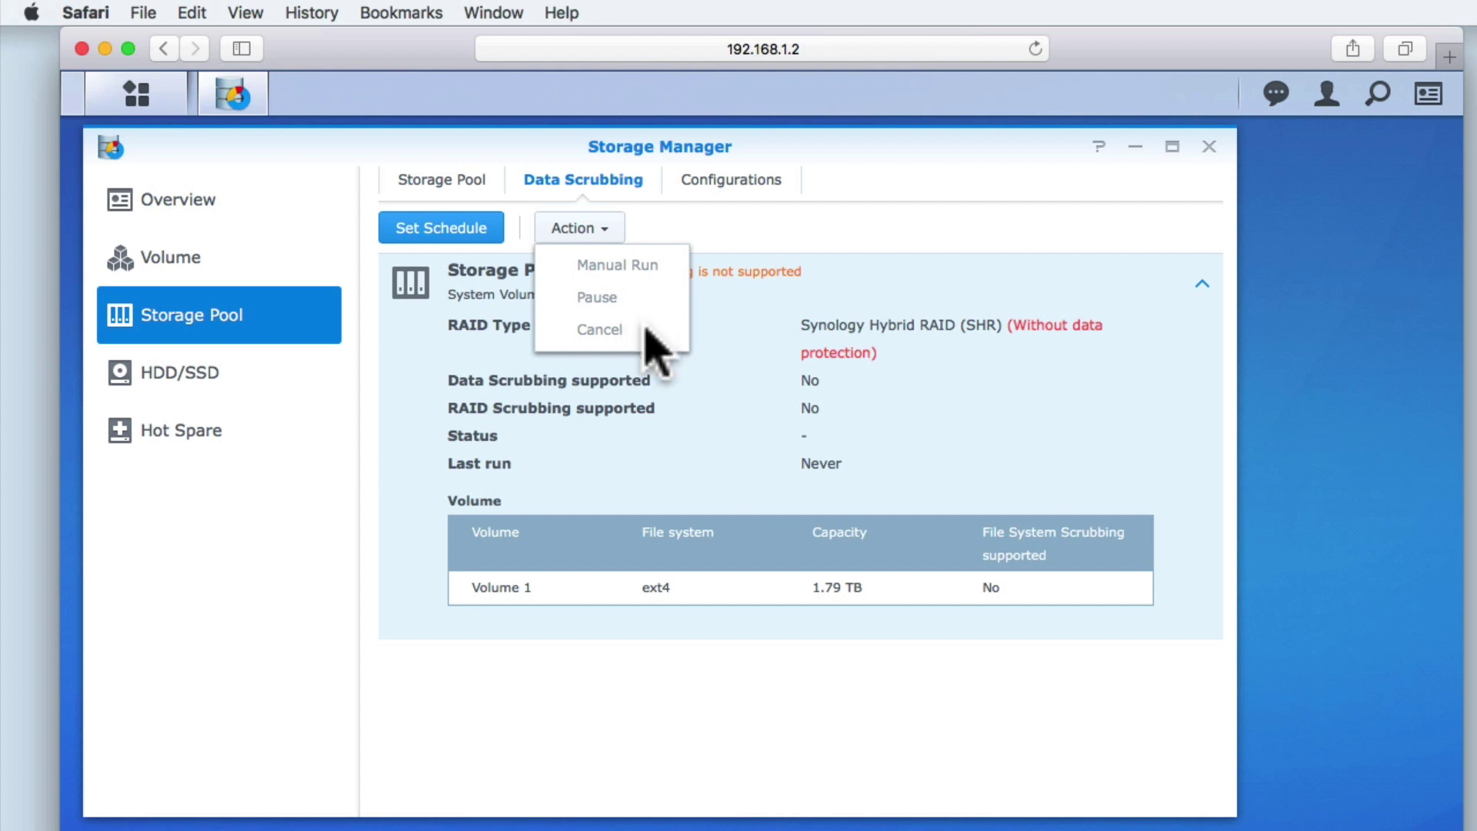
pyautogui.click(687, 204)
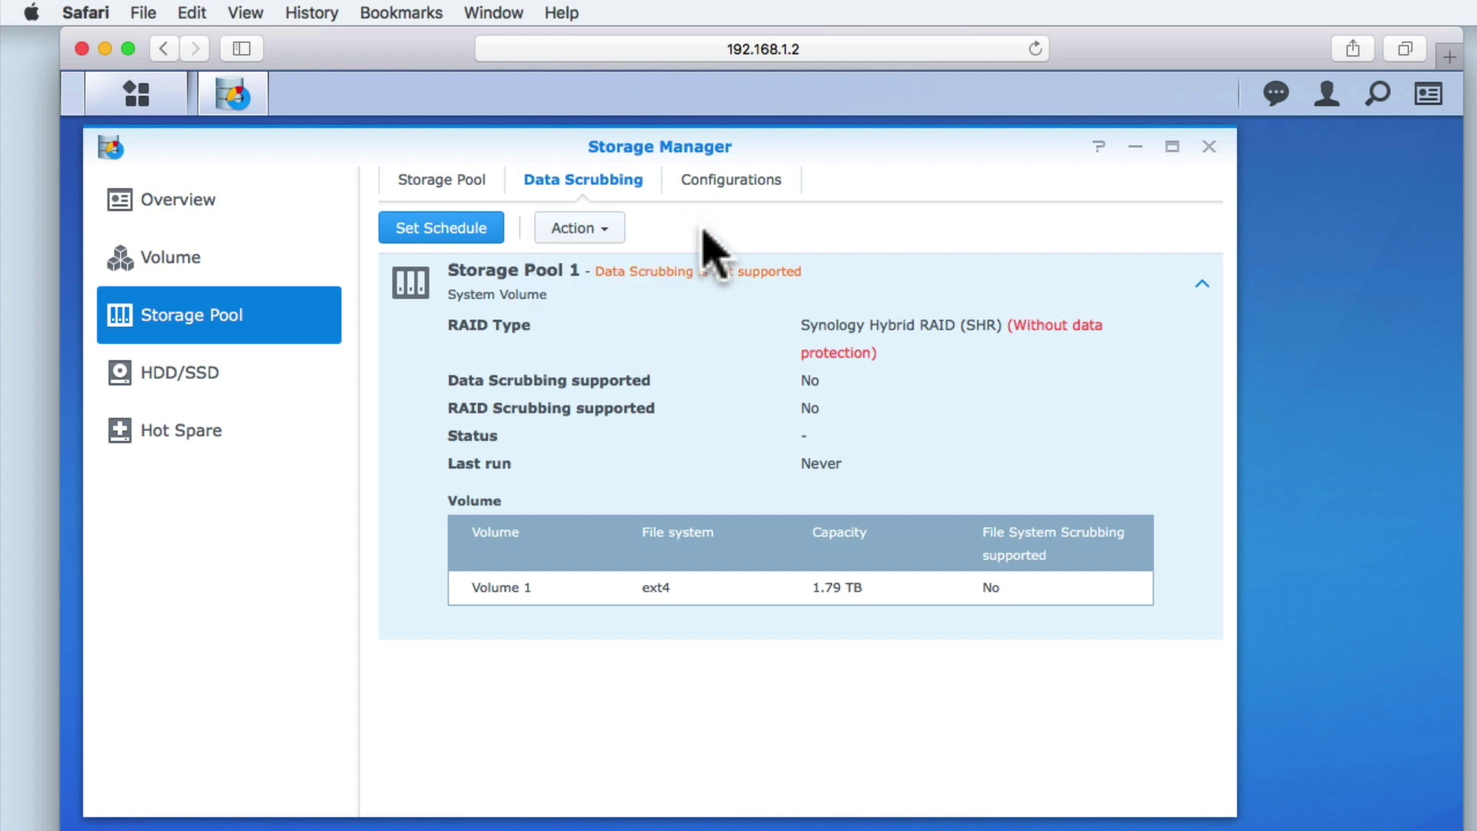
pyautogui.click(762, 196)
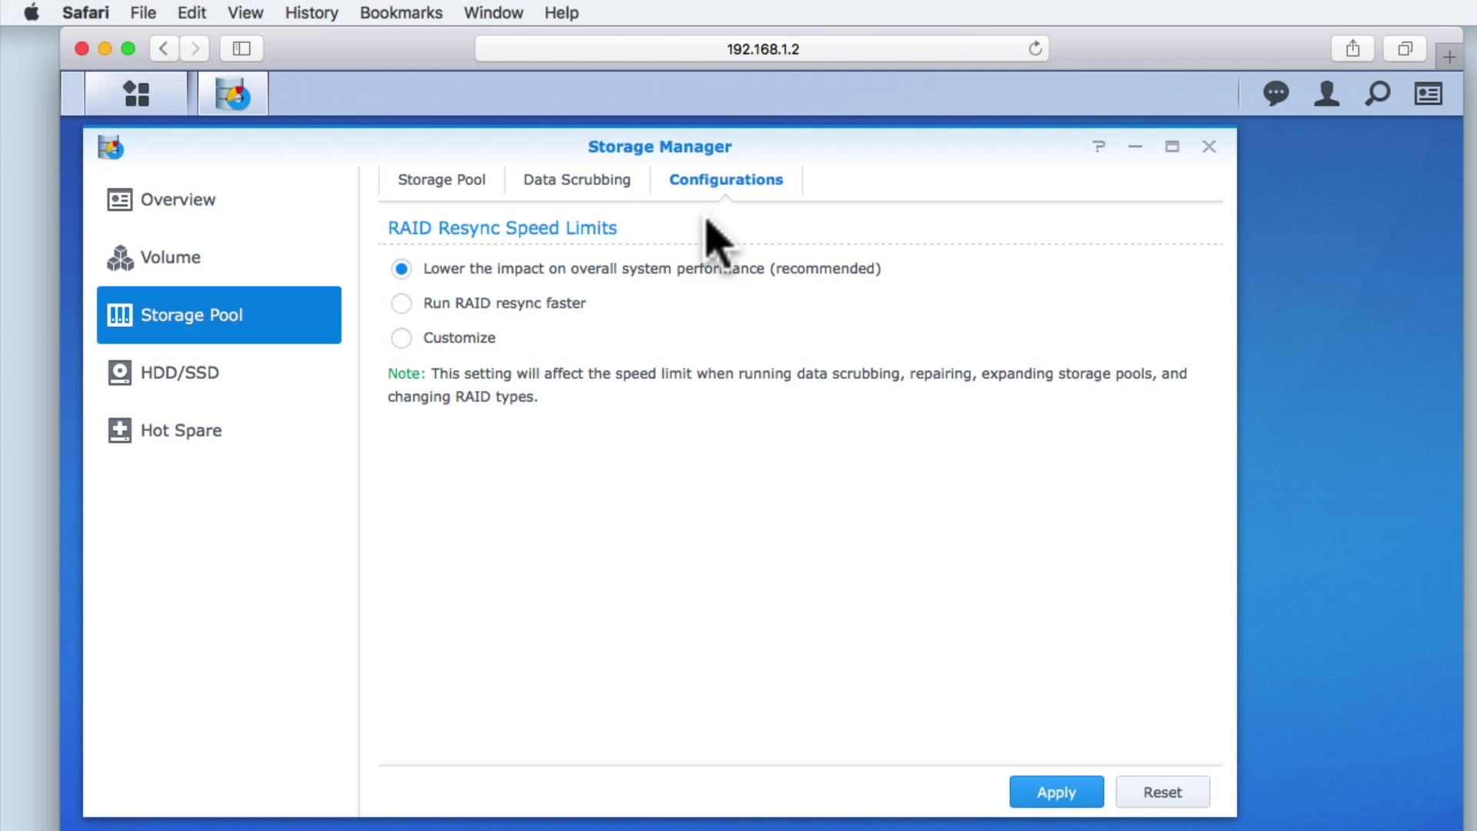
# - Show Disk 1's Health Info from HDD/SSD: Normal status, 36654 power-on hours
pyautogui.click(202, 389)
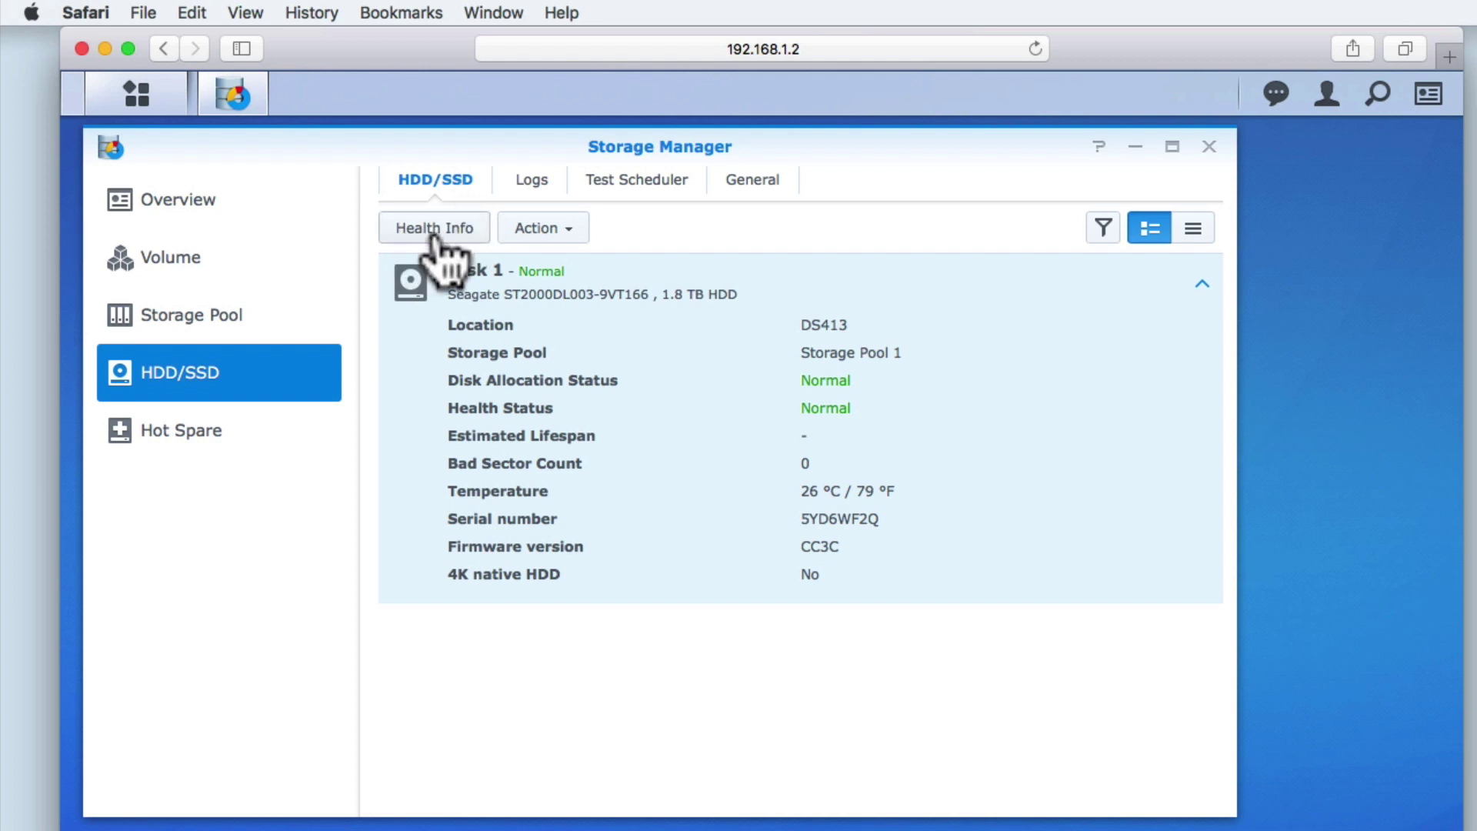
pyautogui.click(463, 237)
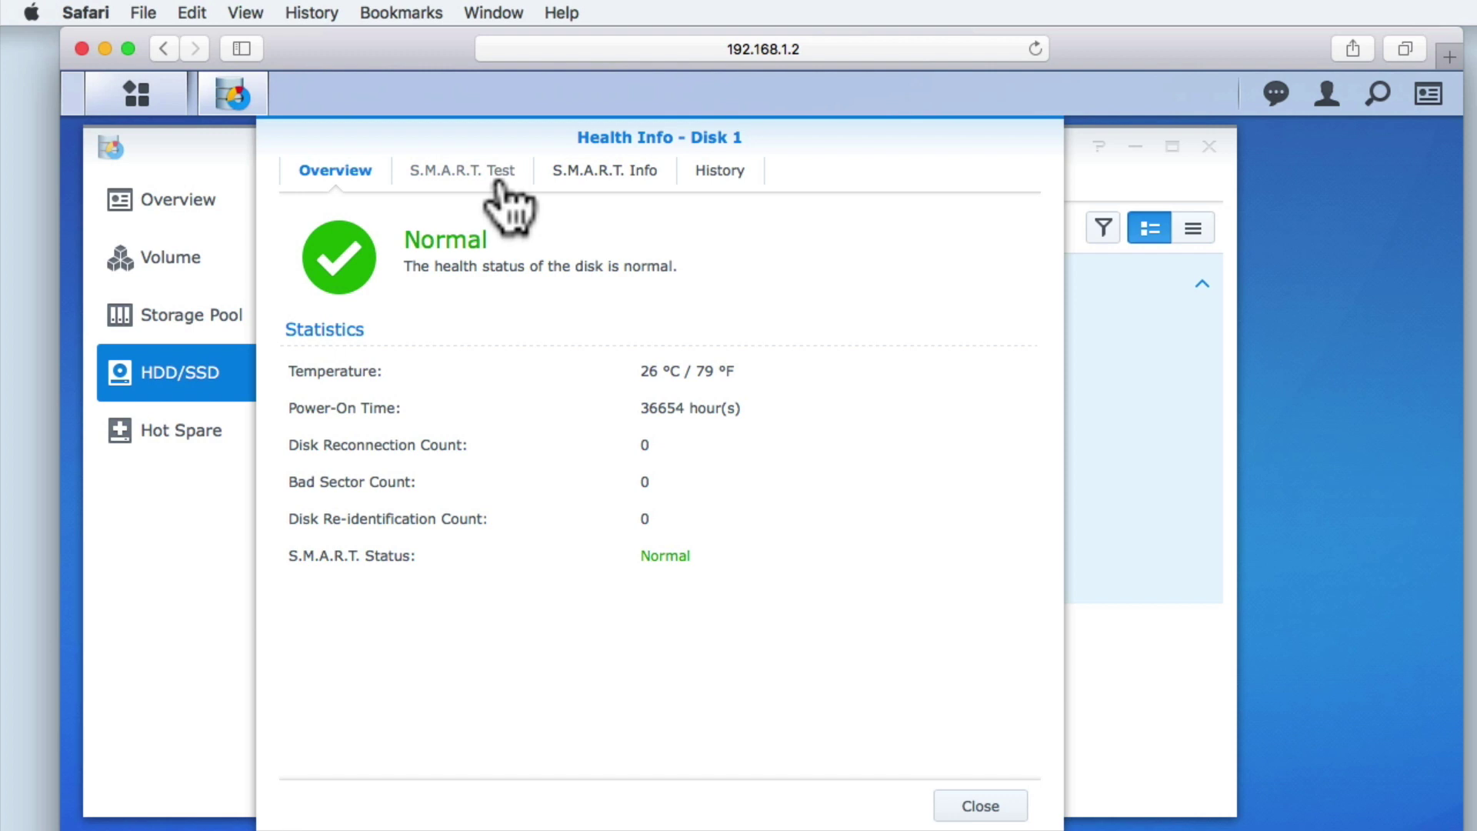
pyautogui.click(496, 183)
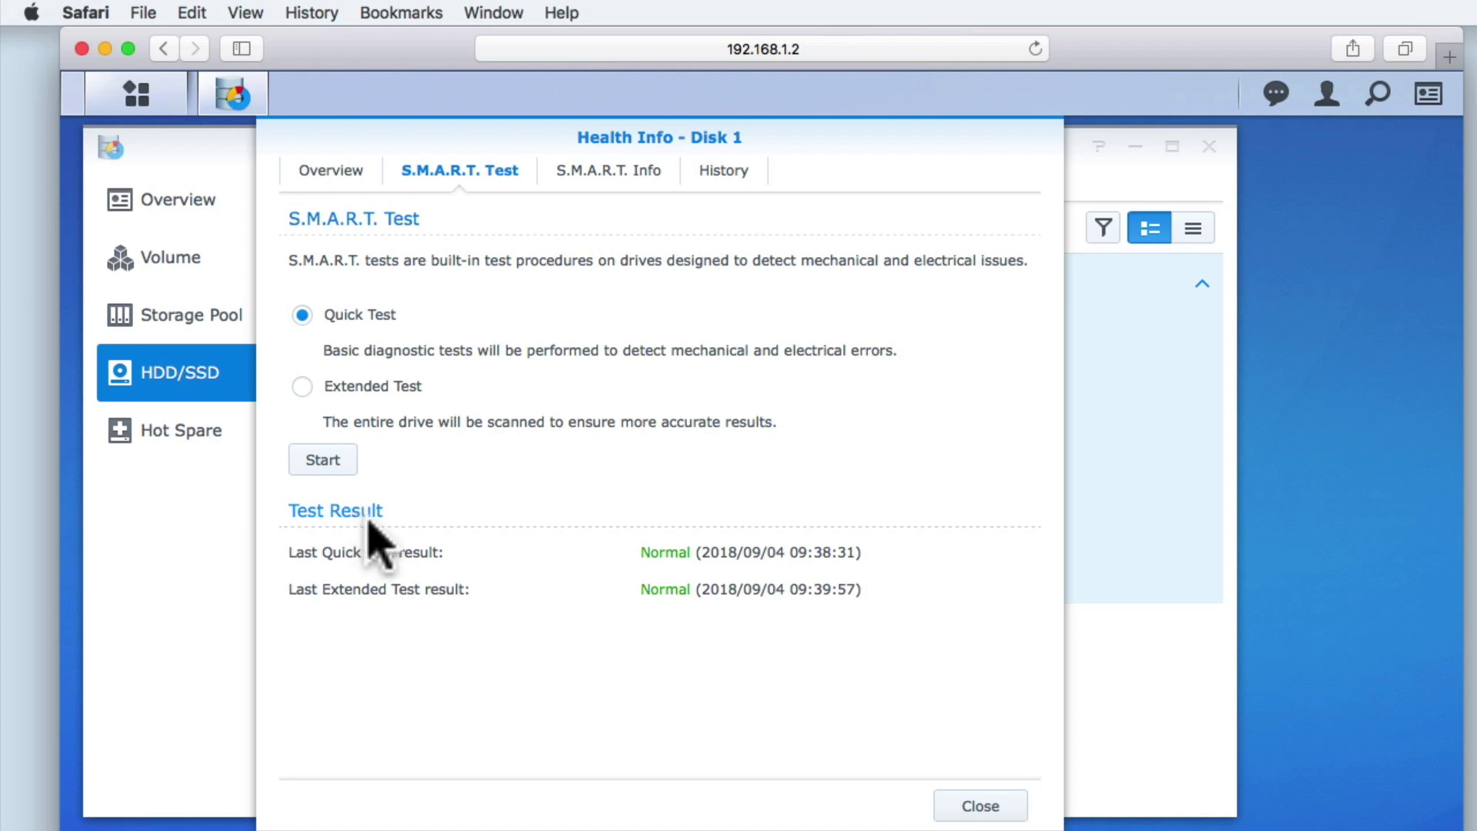
pyautogui.click(608, 190)
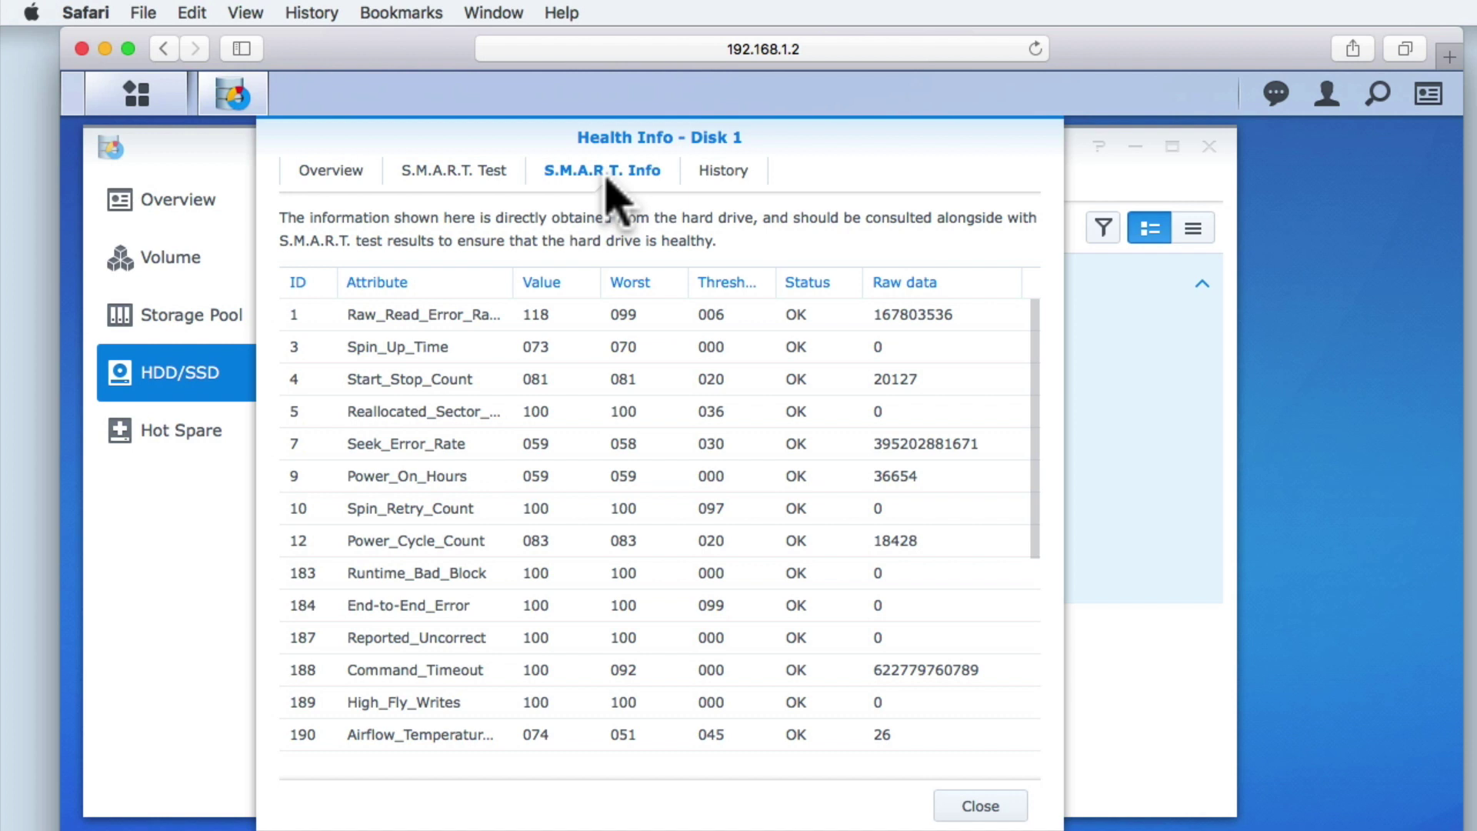
pyautogui.click(725, 179)
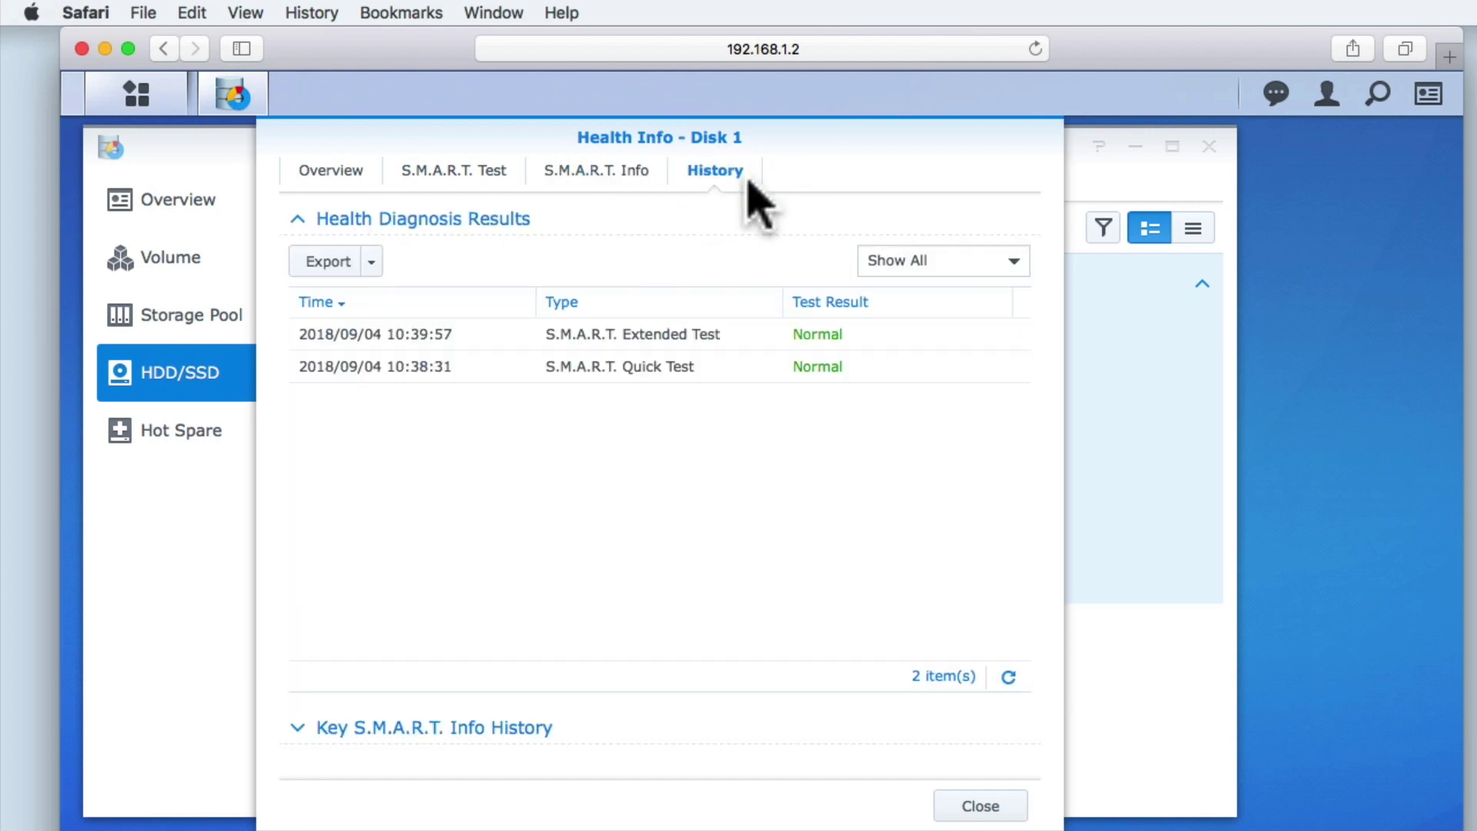
pyautogui.click(971, 810)
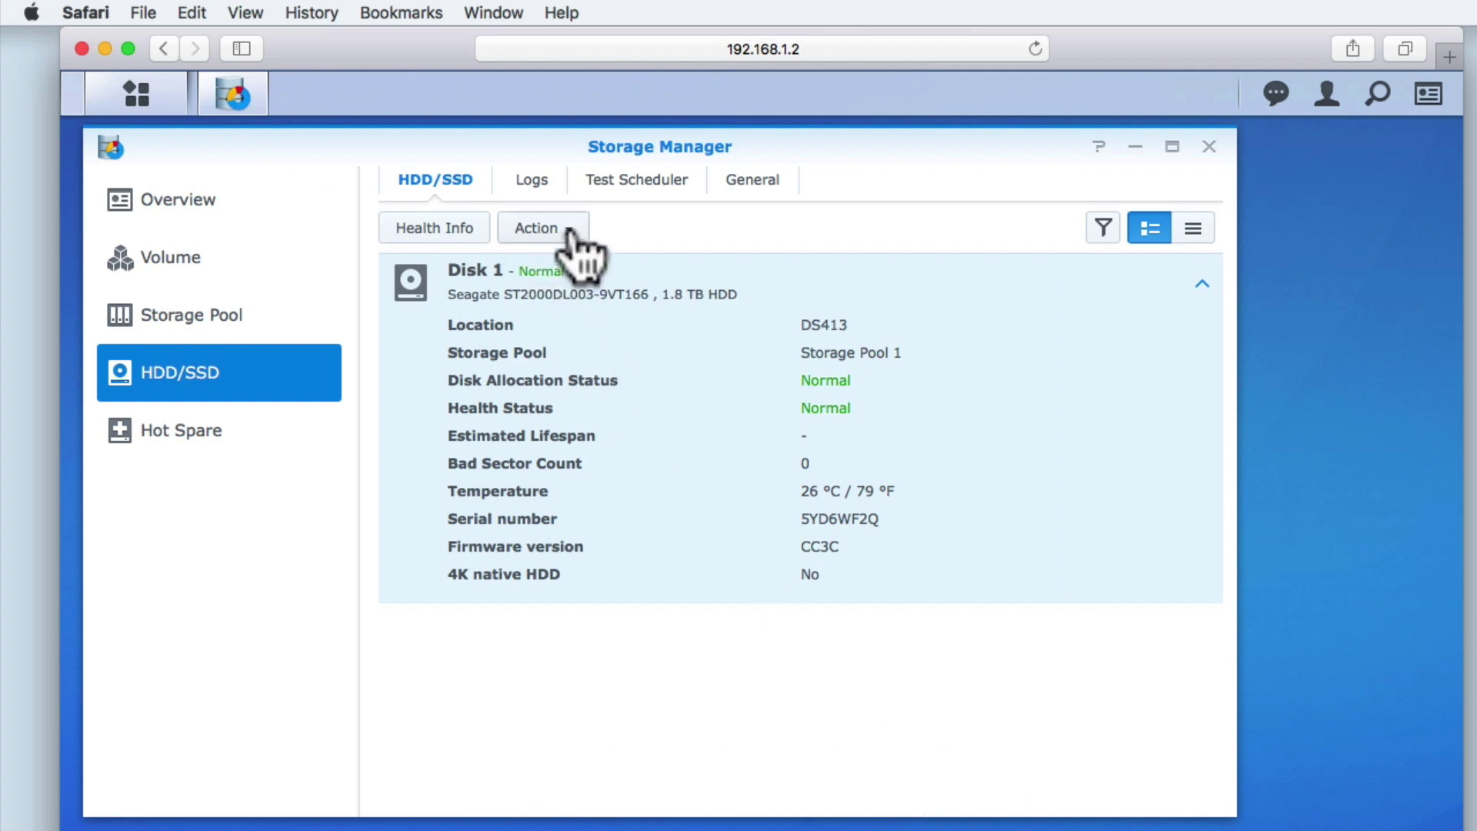
# - Switch Disk 1's drive indicator to alert for 1 minute and close the indicator dialog
pyautogui.click(567, 236)
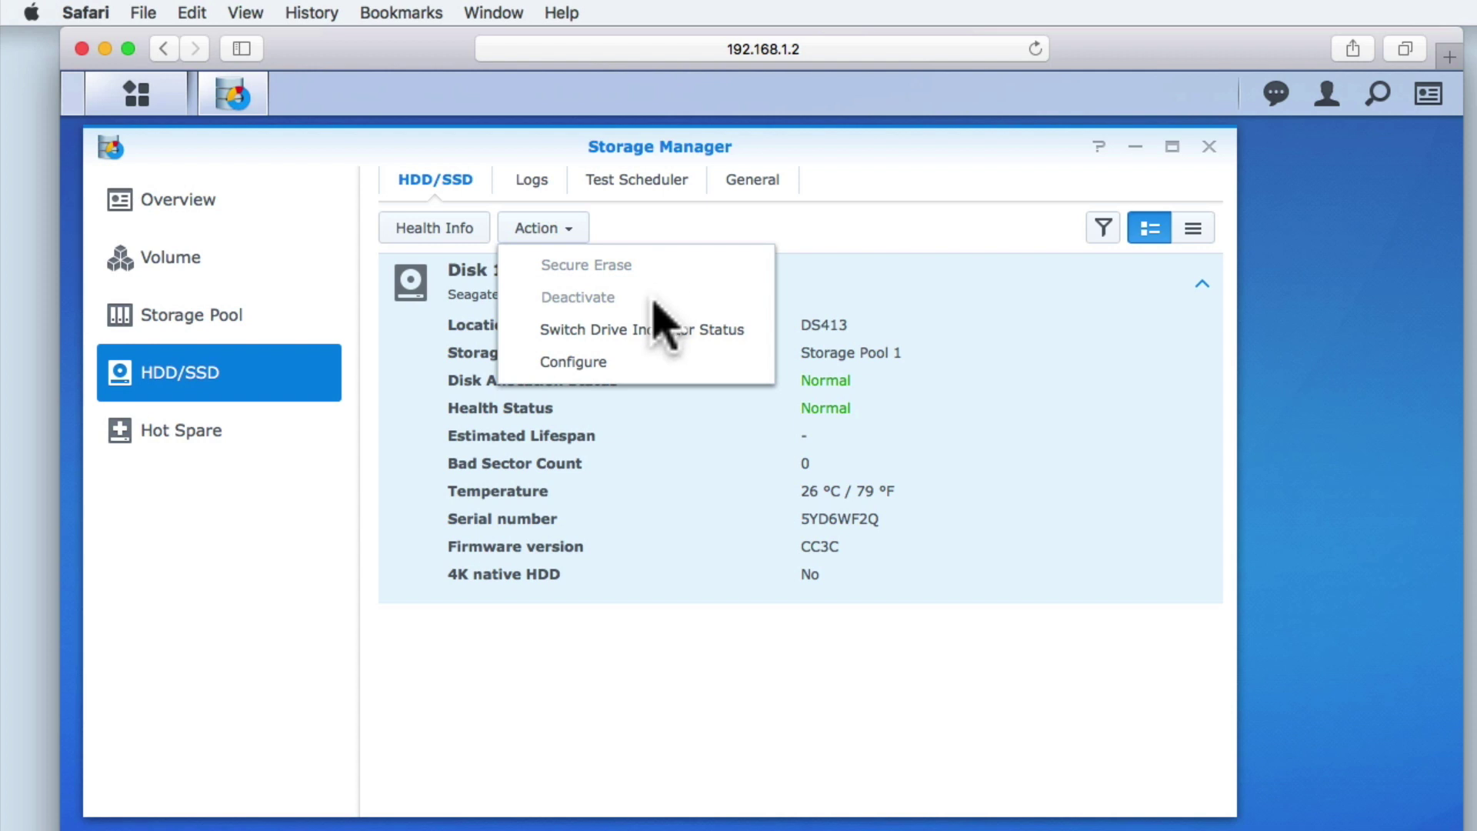
pyautogui.click(750, 339)
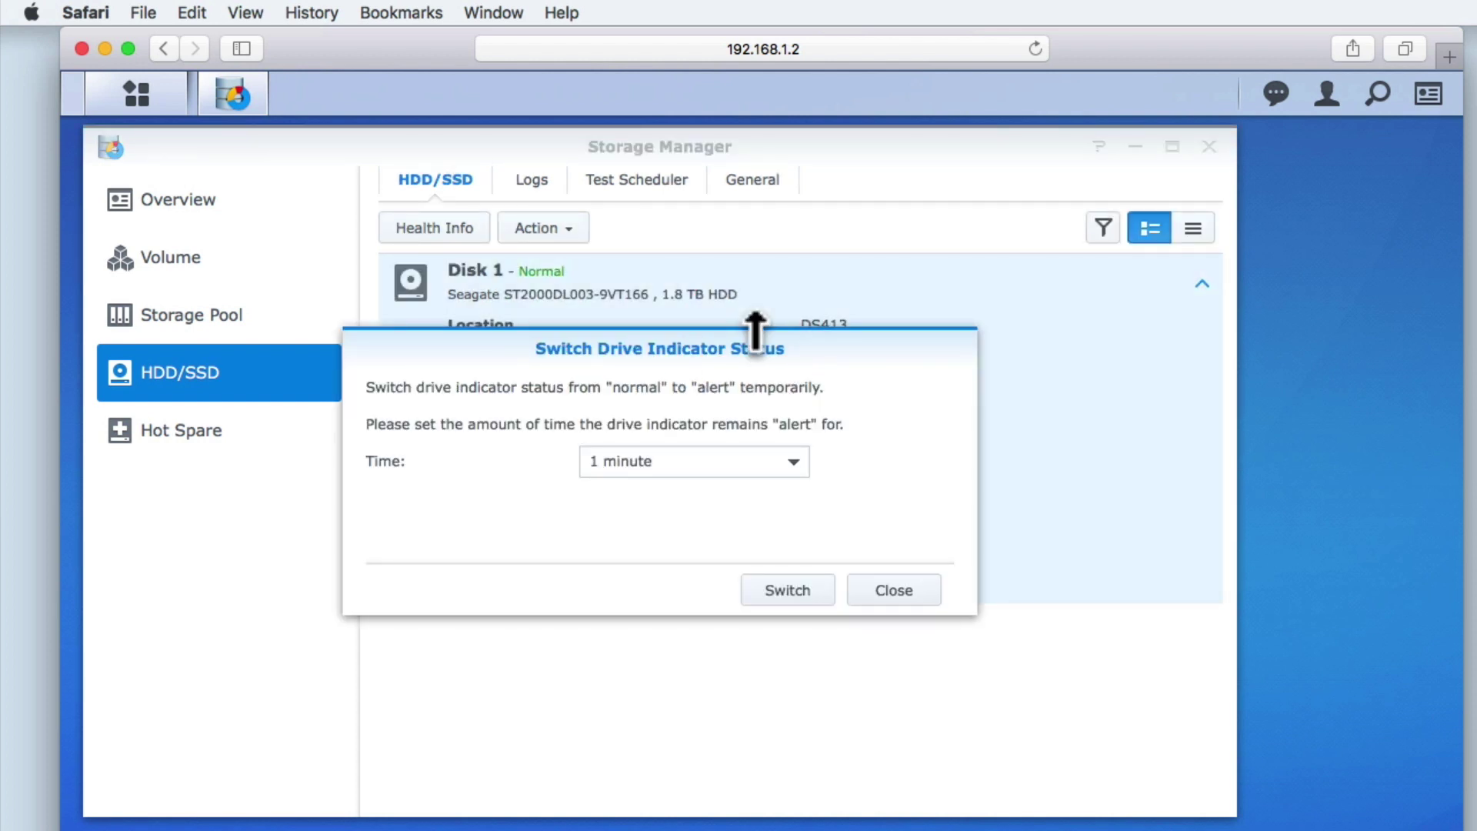
pyautogui.click(795, 464)
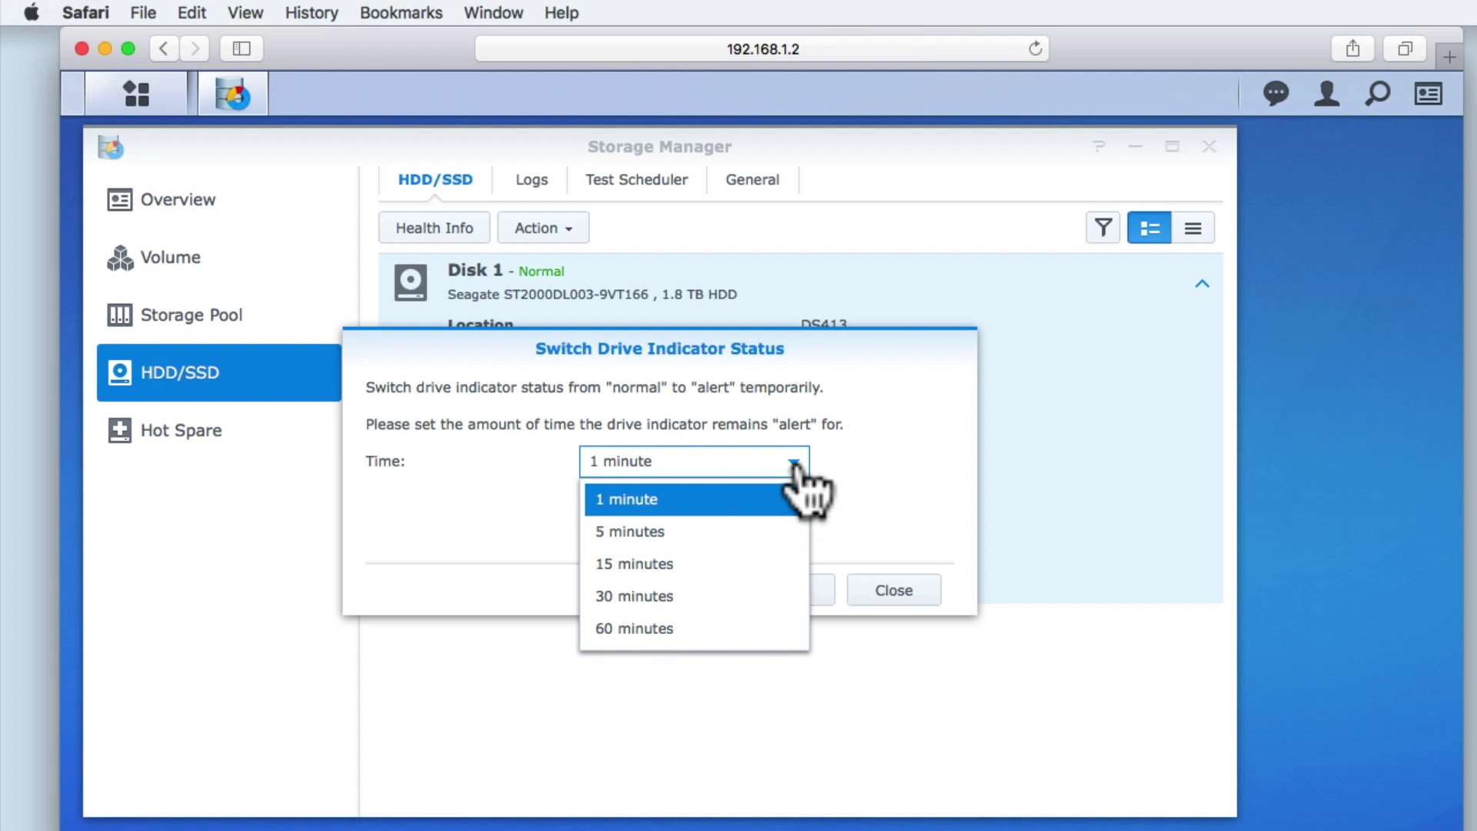
pyautogui.click(840, 478)
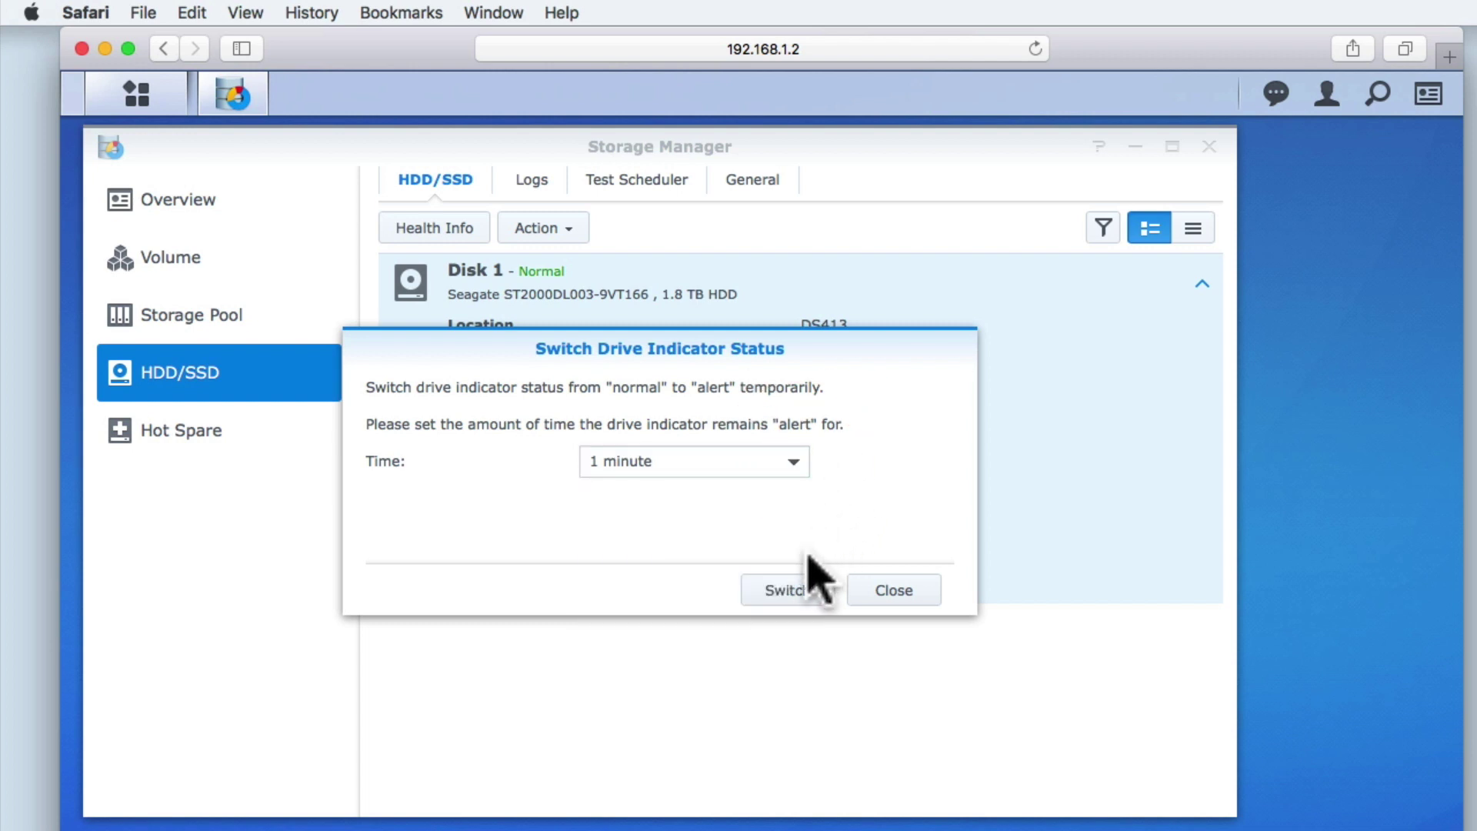
pyautogui.click(796, 594)
pyautogui.click(894, 596)
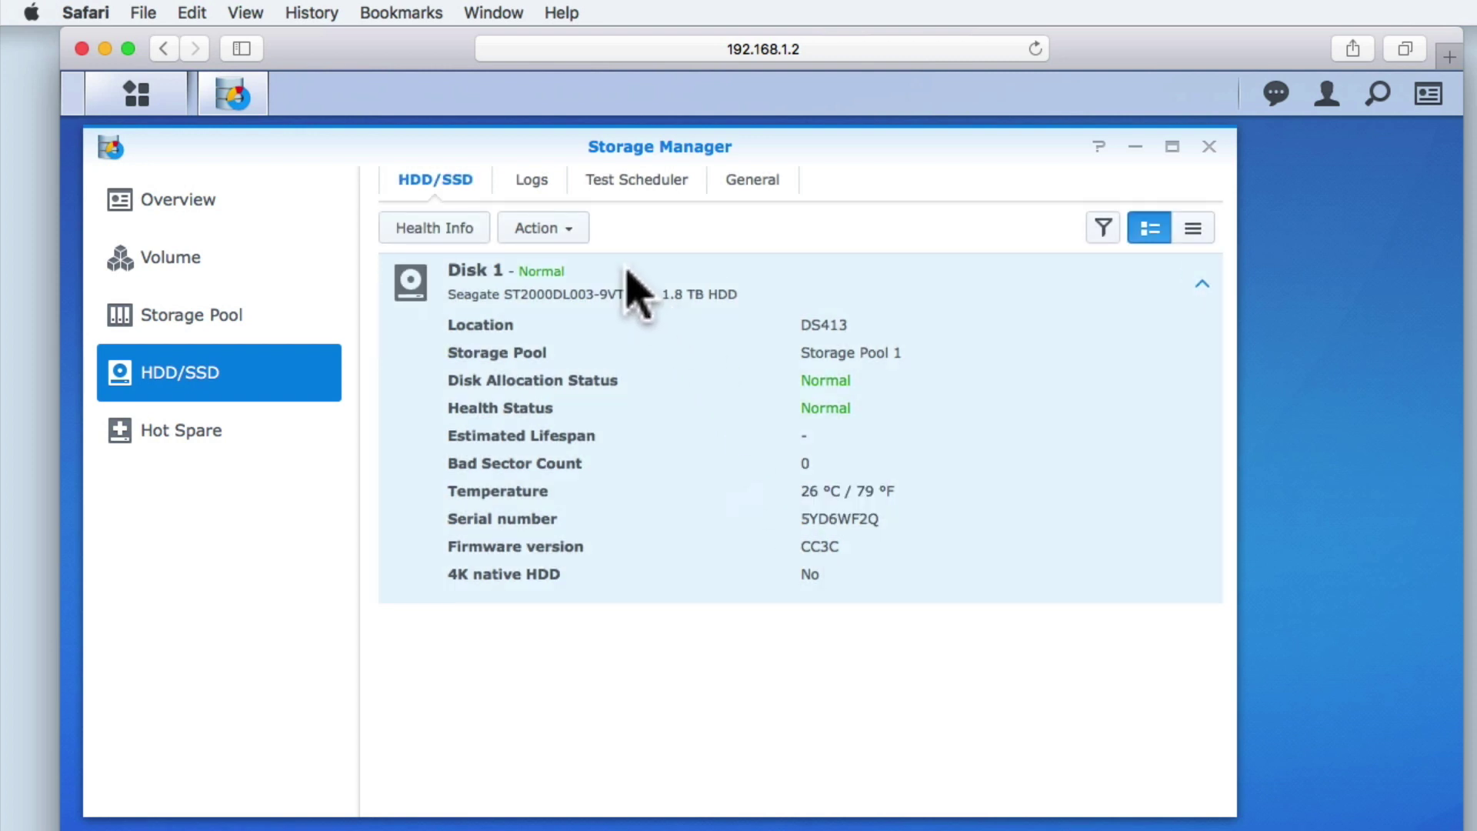
pyautogui.click(570, 231)
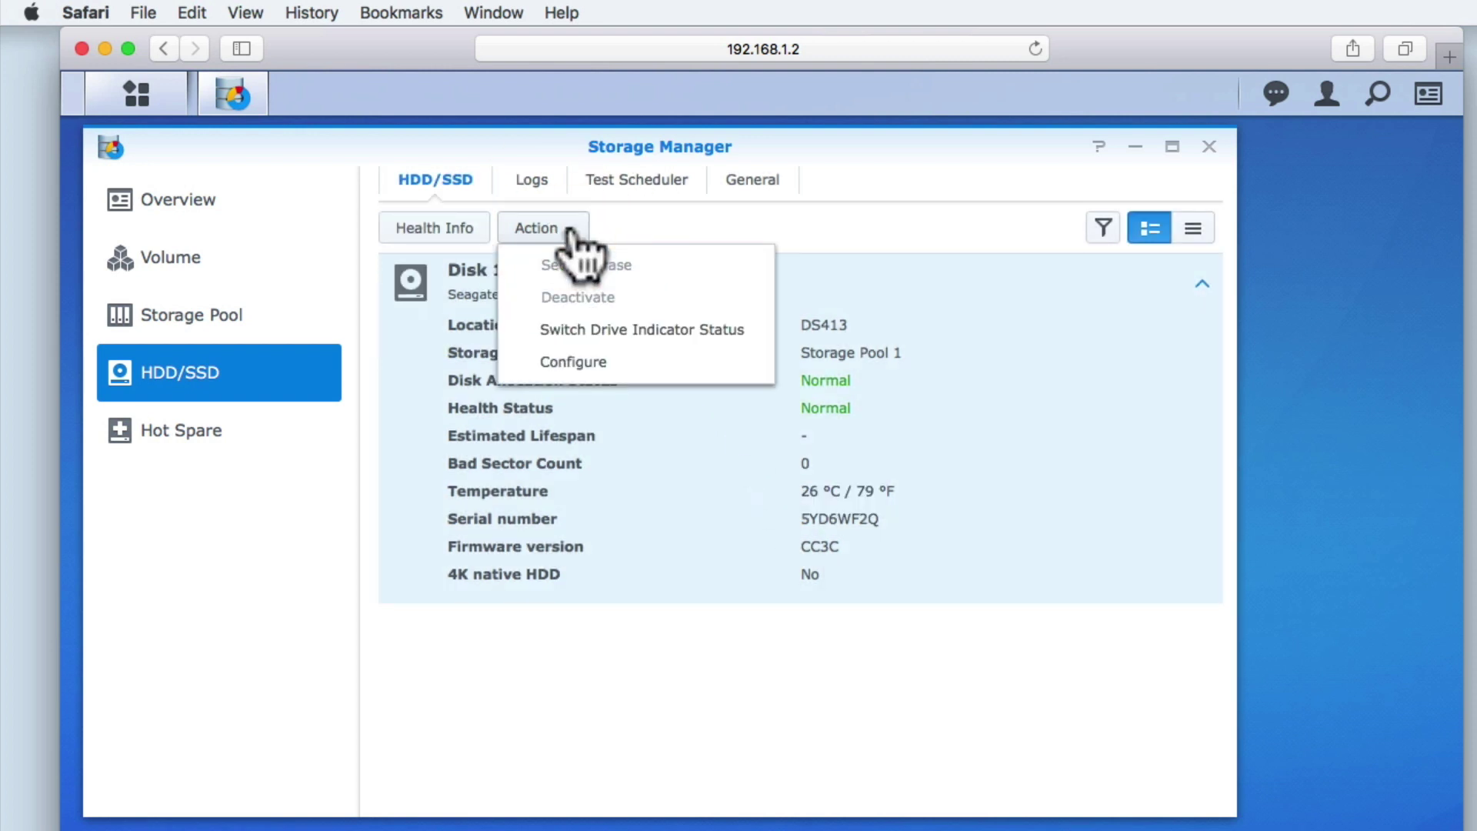
pyautogui.click(629, 368)
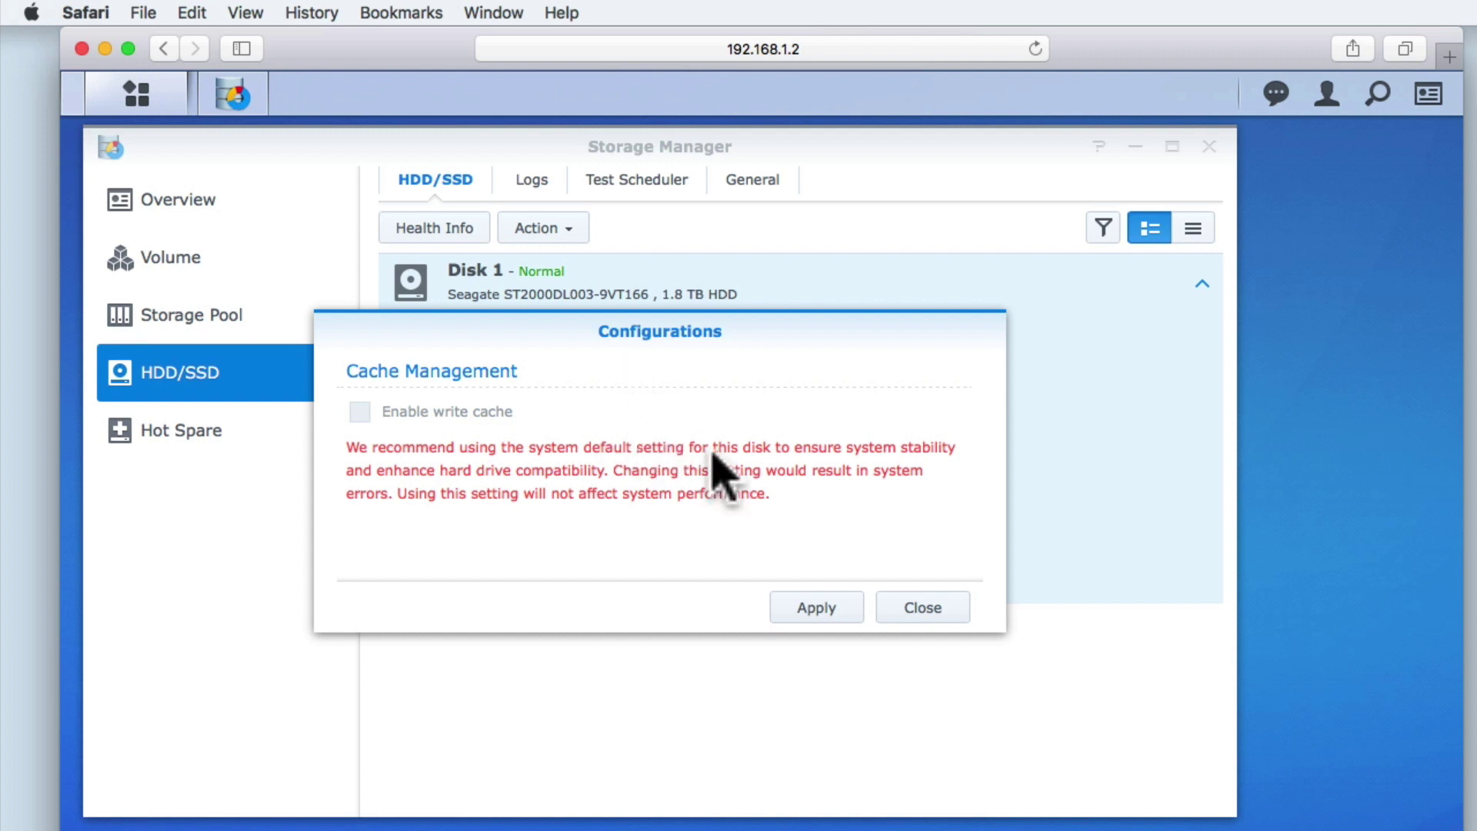
pyautogui.click(920, 608)
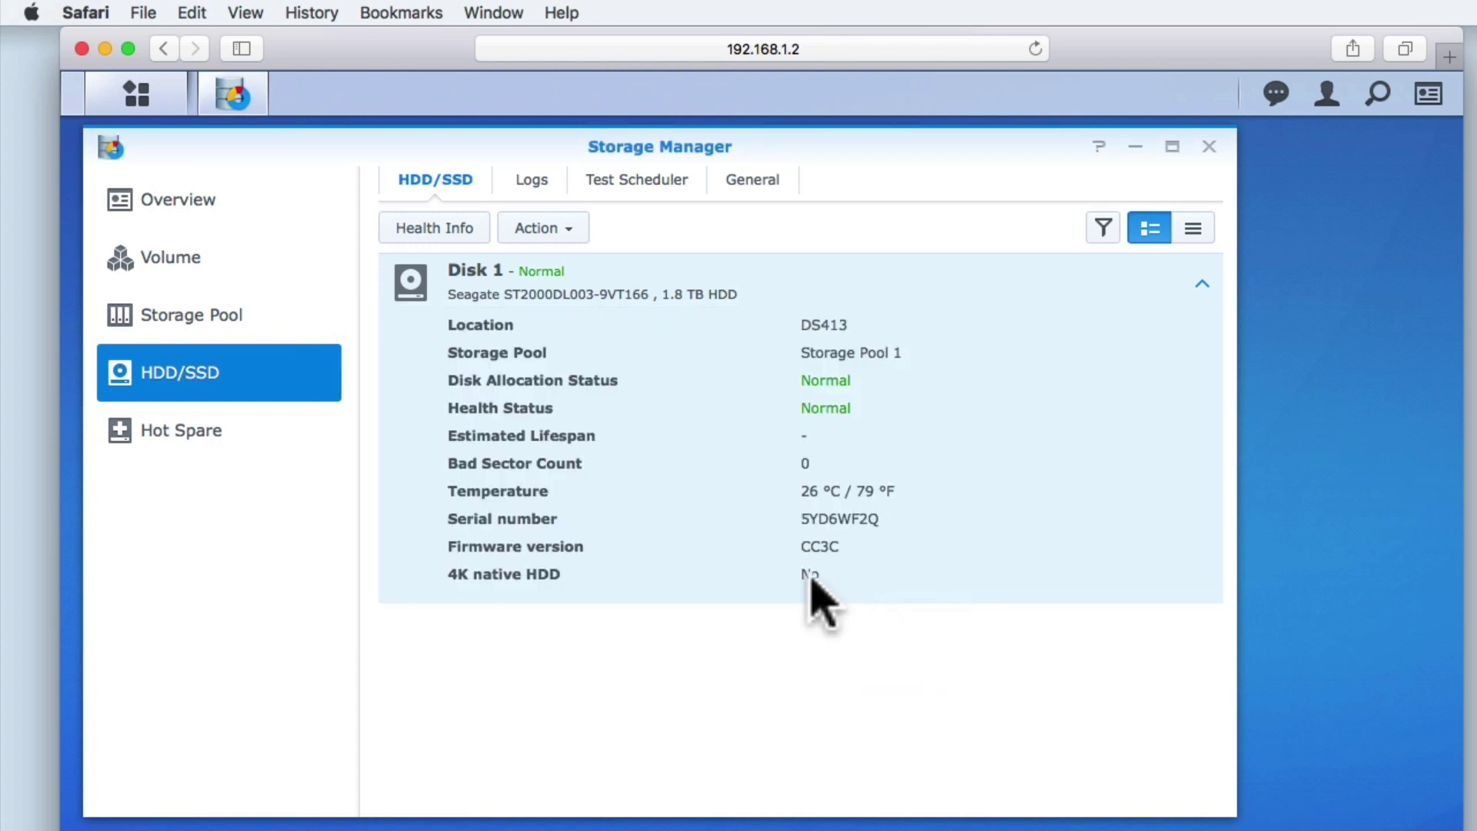
pyautogui.click(533, 184)
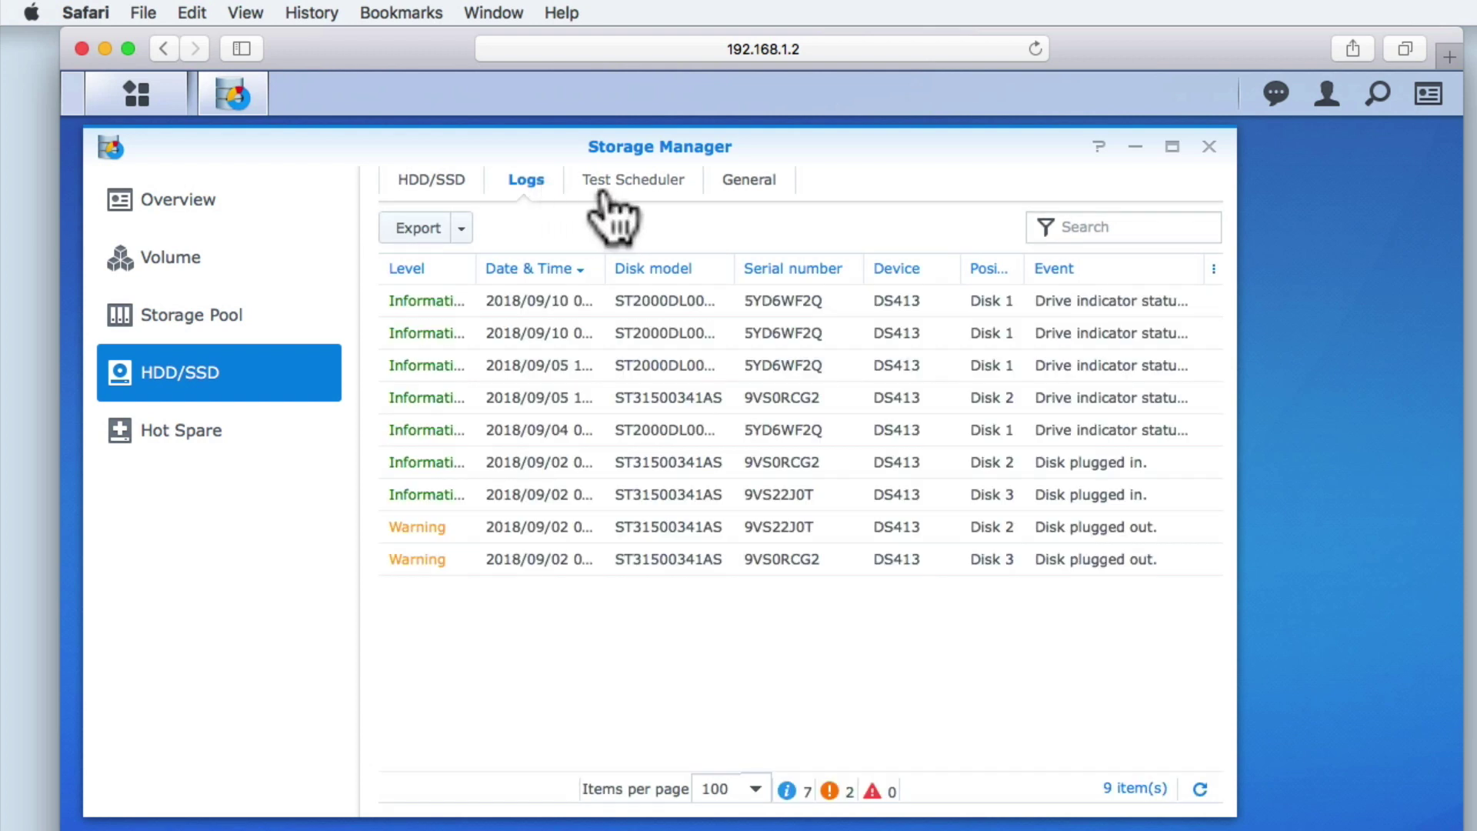
# - Show the Test Scheduler with the quick and extended Auto S.M.A.R.T. tests scheduled
pyautogui.click(677, 207)
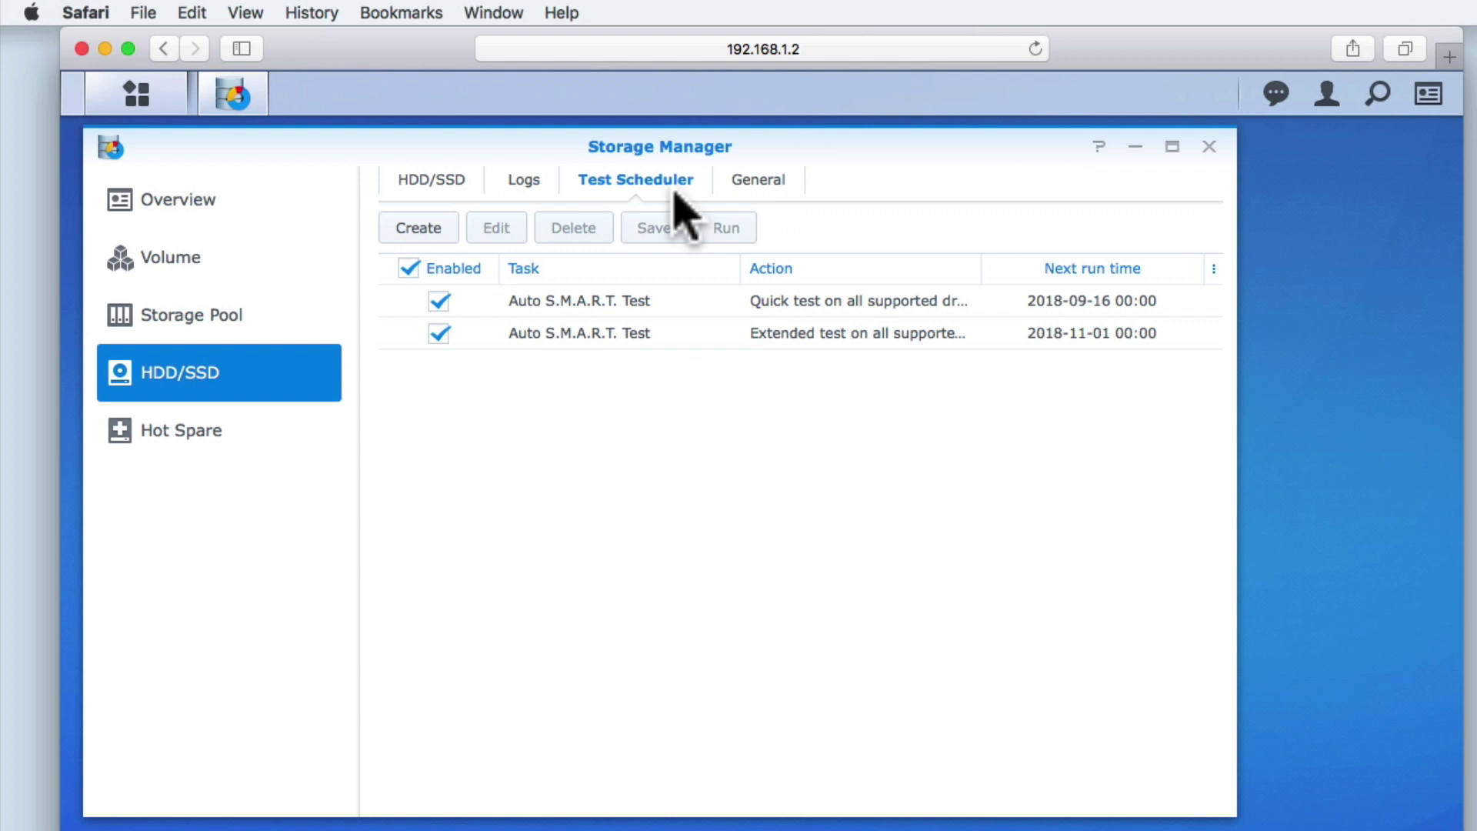
# - Show the General tab with bad sector warning at 50 sectors and lifespan warning at 5%
pyautogui.click(733, 198)
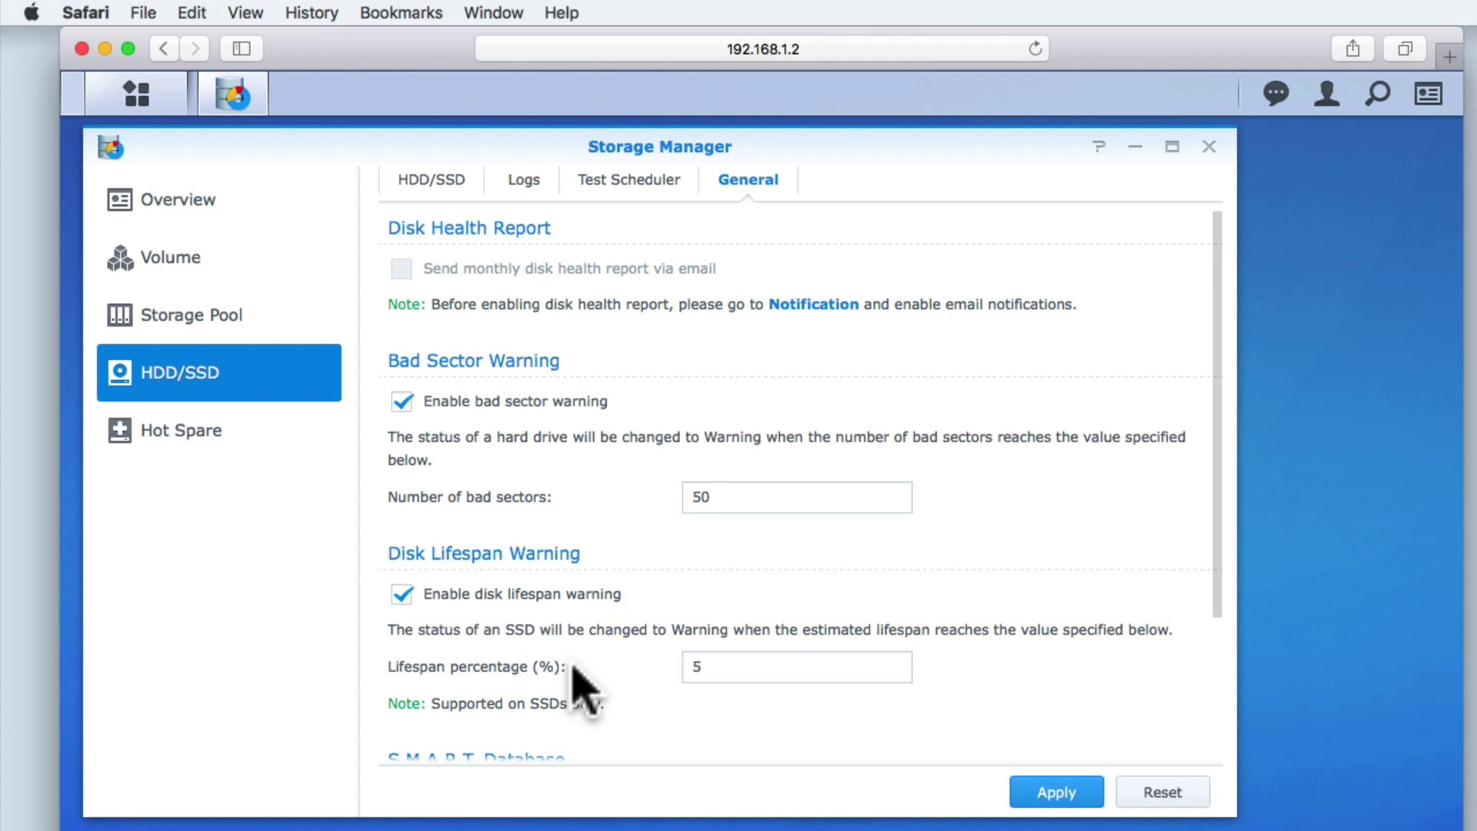
# - Scroll down to the S.M.A.R.T. Database section, last updated 2018 Sep 3 09:15:22
pyautogui.scroll(-3, 669, 739)
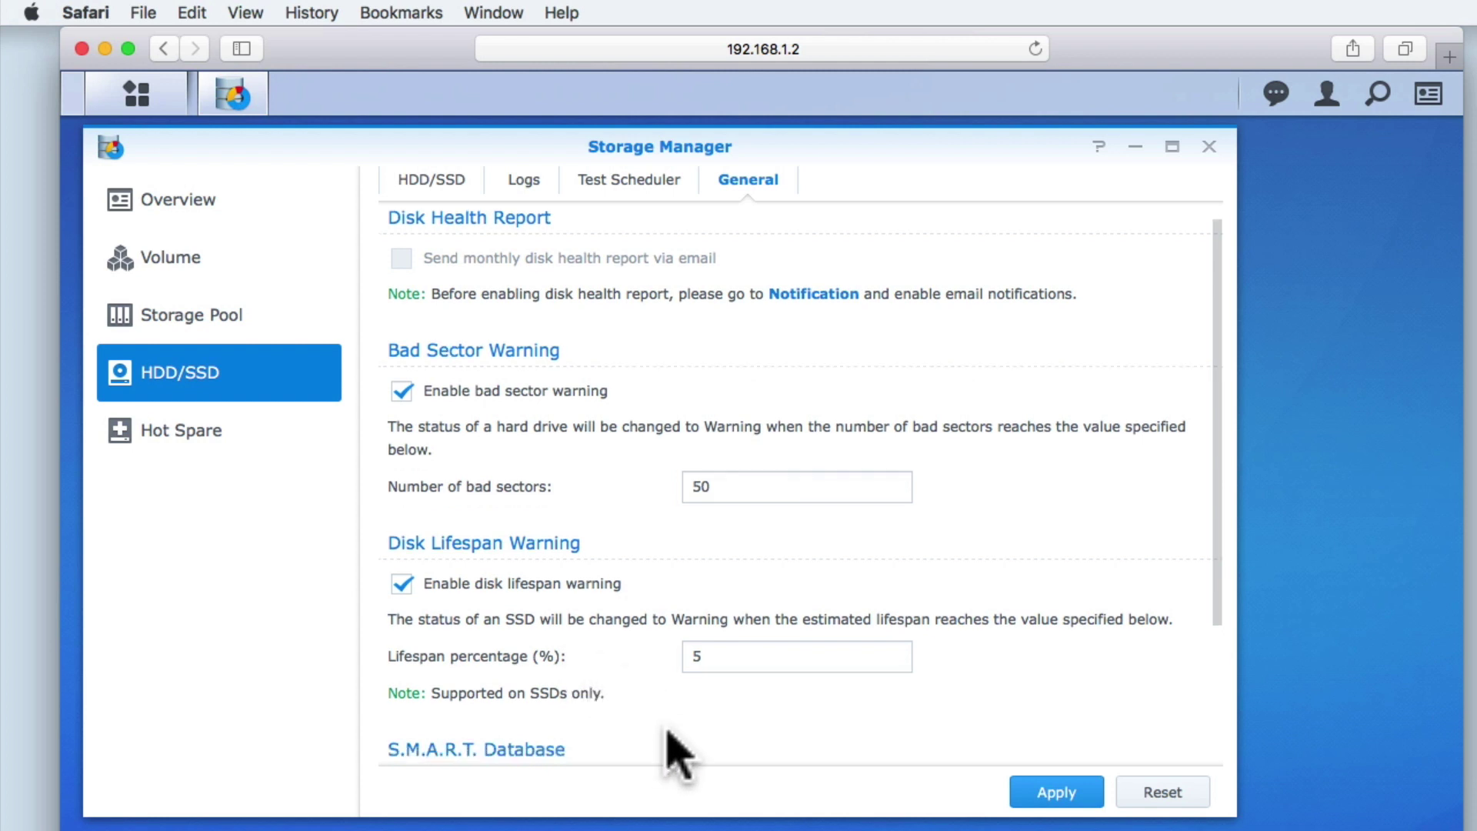
pyautogui.scroll(-1, 677, 758)
pyautogui.scroll(-3, 677, 758)
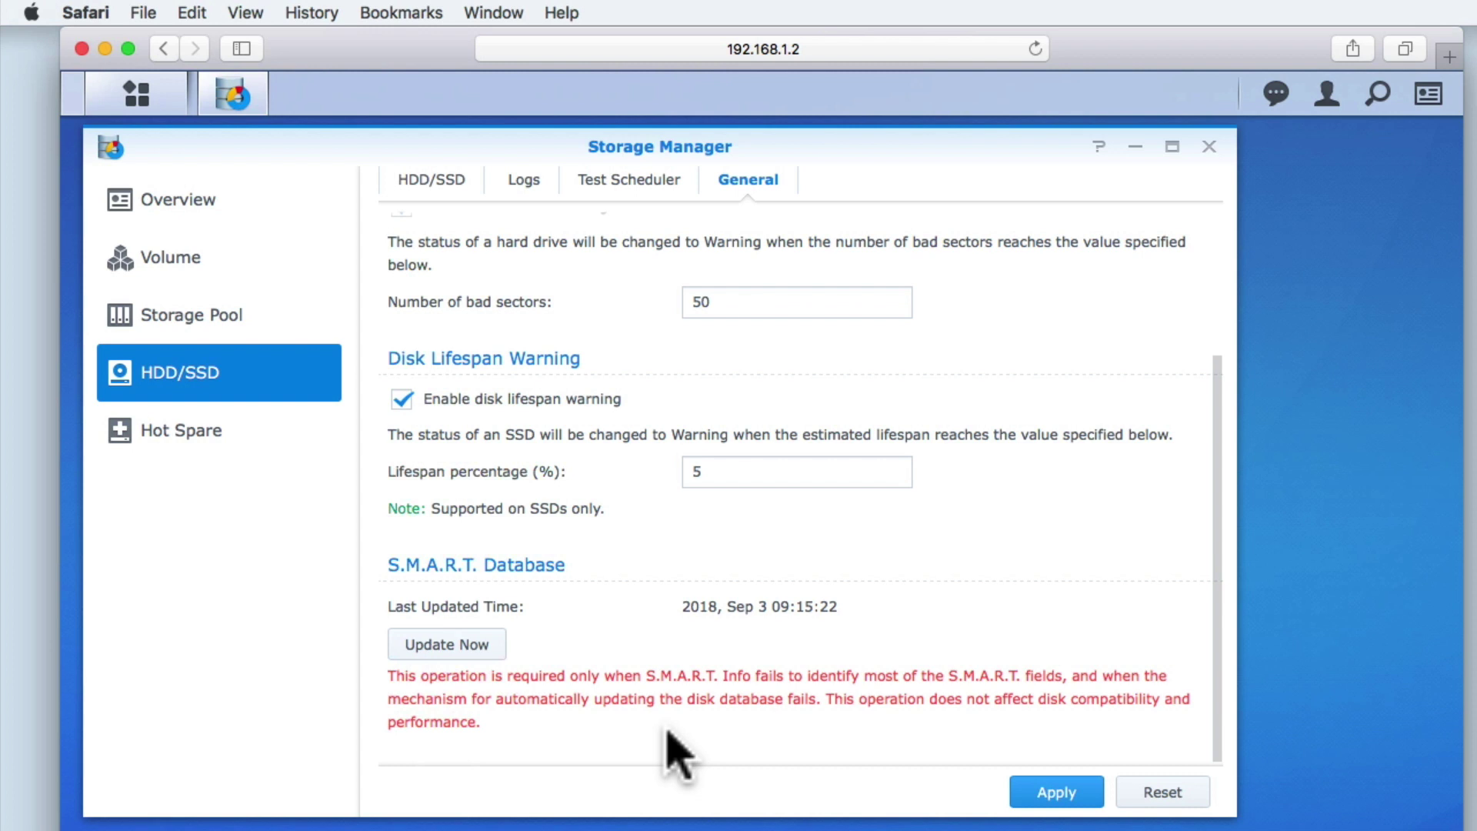
# - Go to the Hot Spare page, which reports no hot spare configuration
pyautogui.click(158, 454)
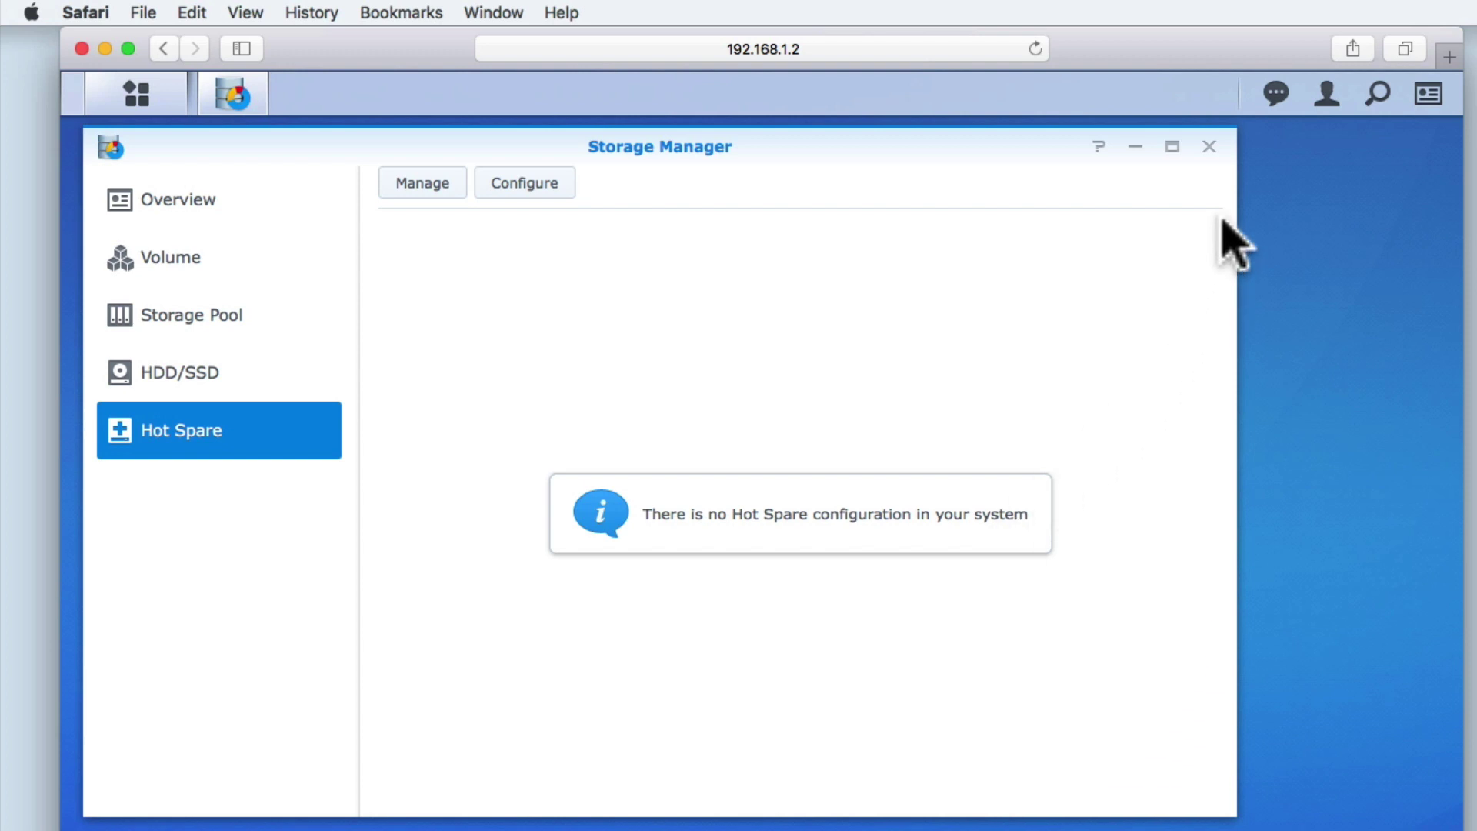
# - Close the Storage Manager window, returning to the DSM desktop
pyautogui.click(1210, 148)
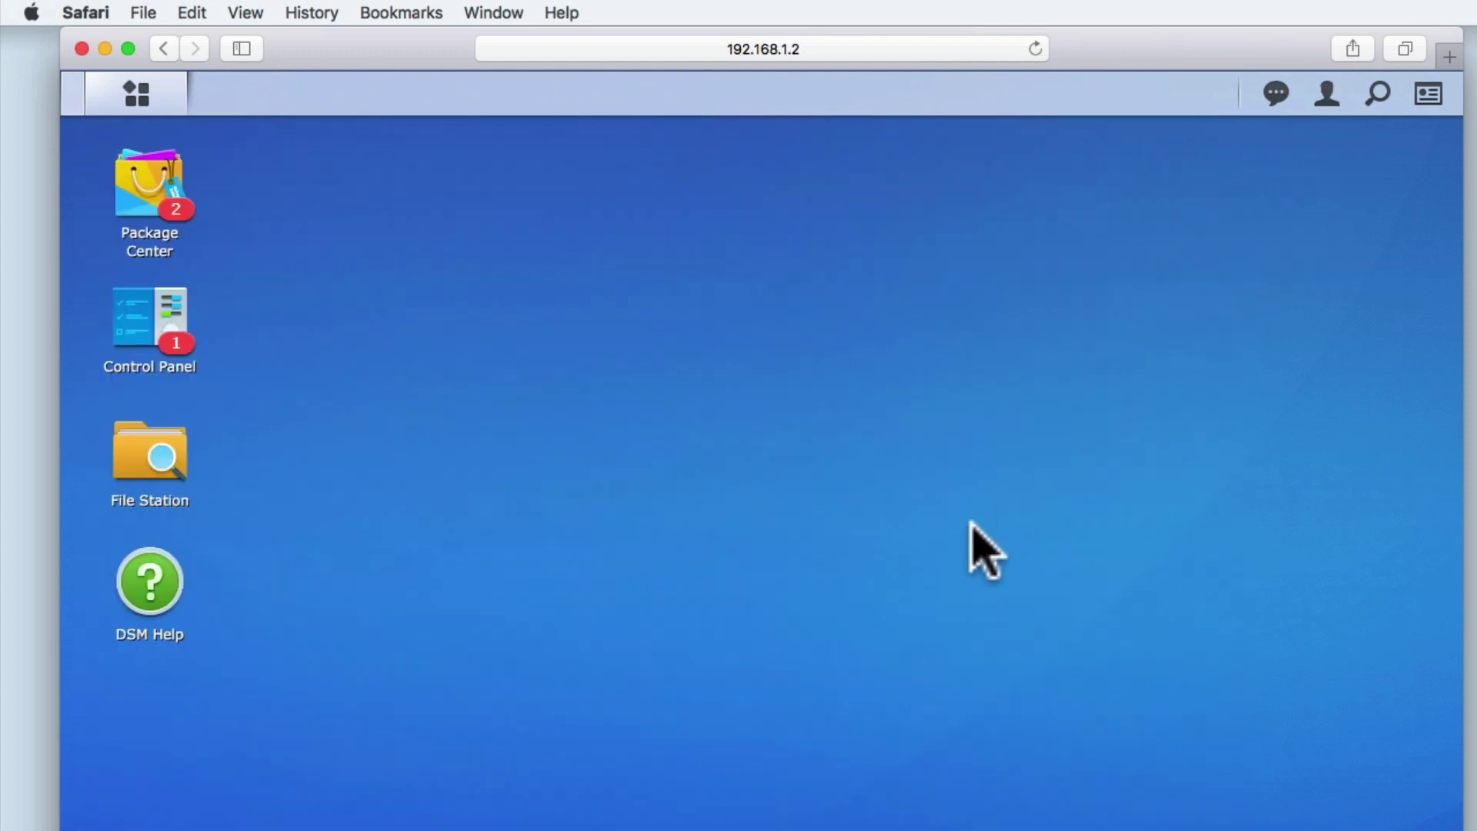